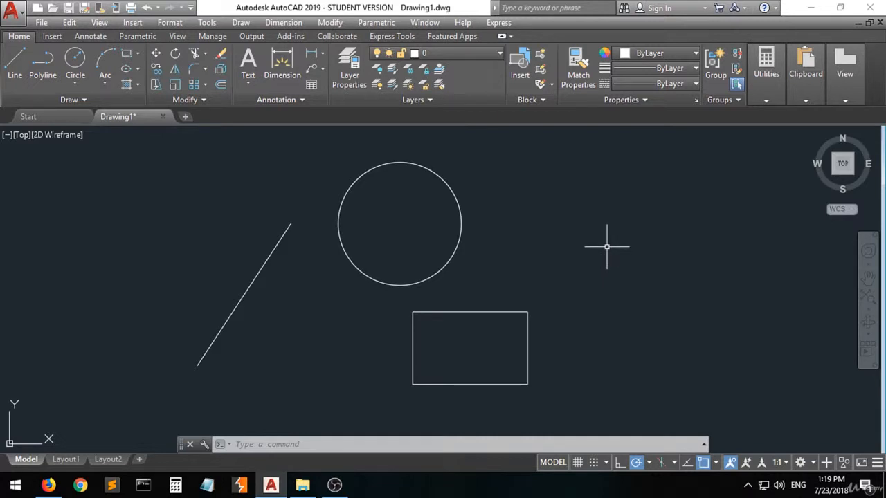
{"action": "right_click", "coordinate": [647, 254]}
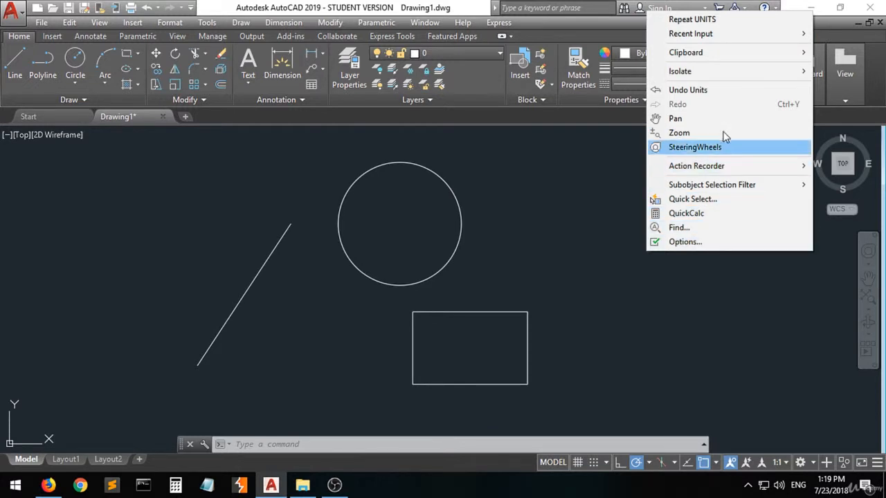
{"action": "mouse_move", "coordinate": [727, 38]}
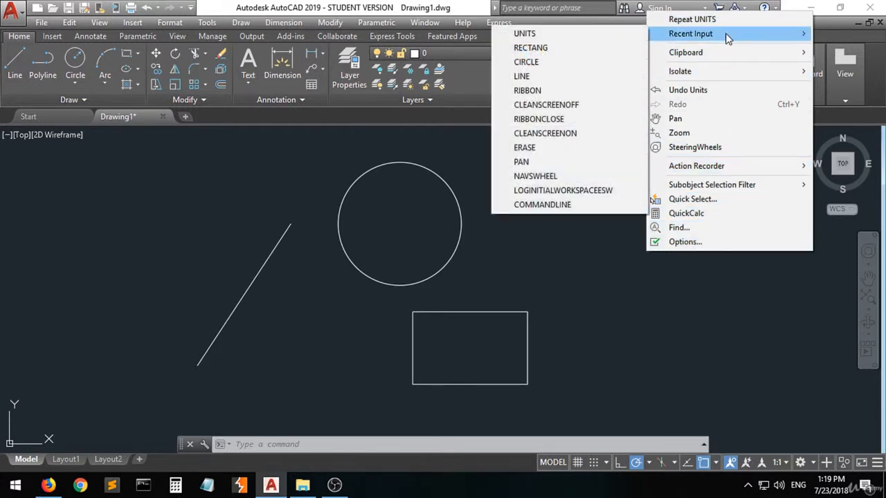
{"action": "left_click", "coordinate": [622, 262]}
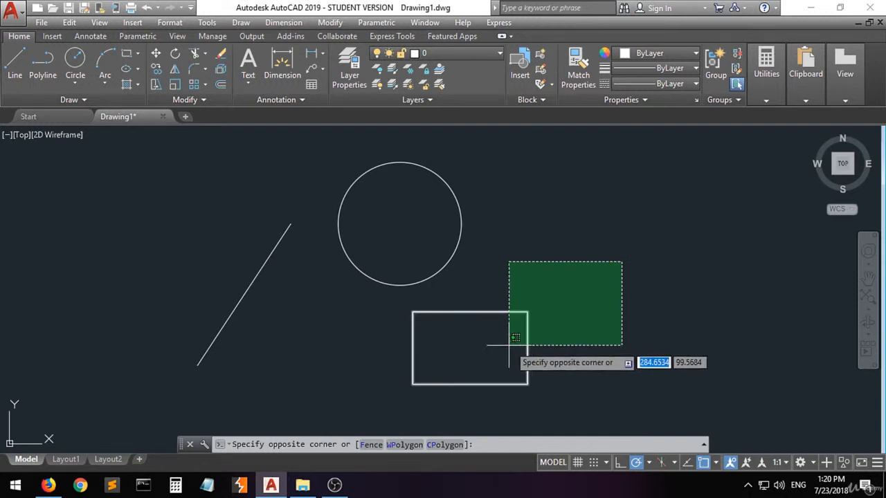
{"action": "left_click", "coordinate": [558, 336]}
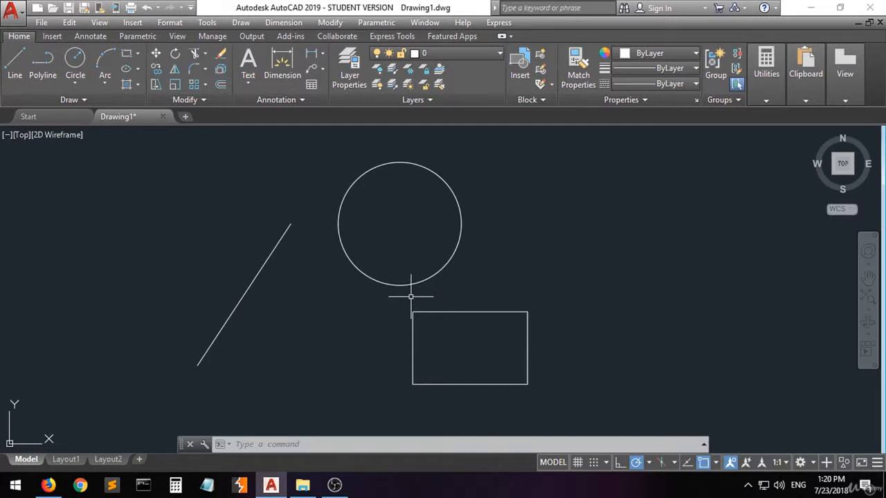
{"action": "scroll", "coordinate": [411, 296], "scroll_direction": "up", "scroll_amount": 6}
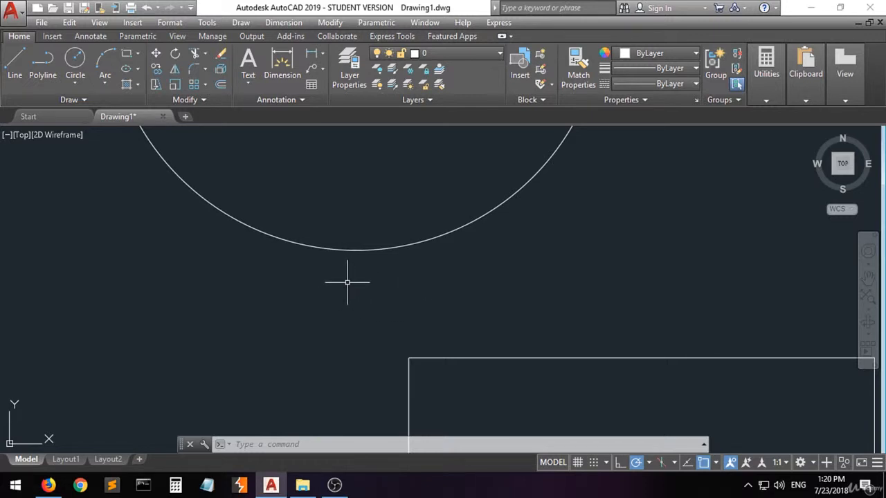
{"action": "scroll", "coordinate": [350, 285], "scroll_direction": "down", "scroll_amount": 10}
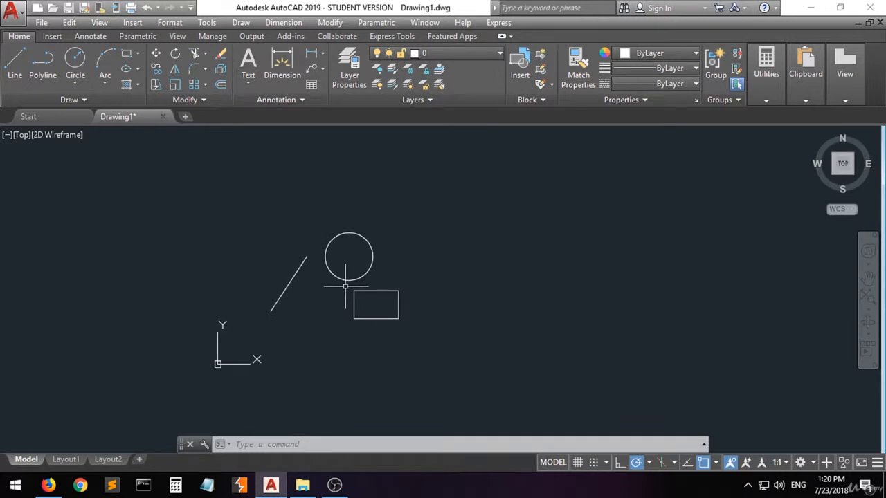
{"action": "middle_click_drag", "start_coordinate": [337, 287], "coordinate": [337, 287]}
{"action": "scroll", "coordinate": [337, 284], "scroll_direction": "up", "scroll_amount": 2}
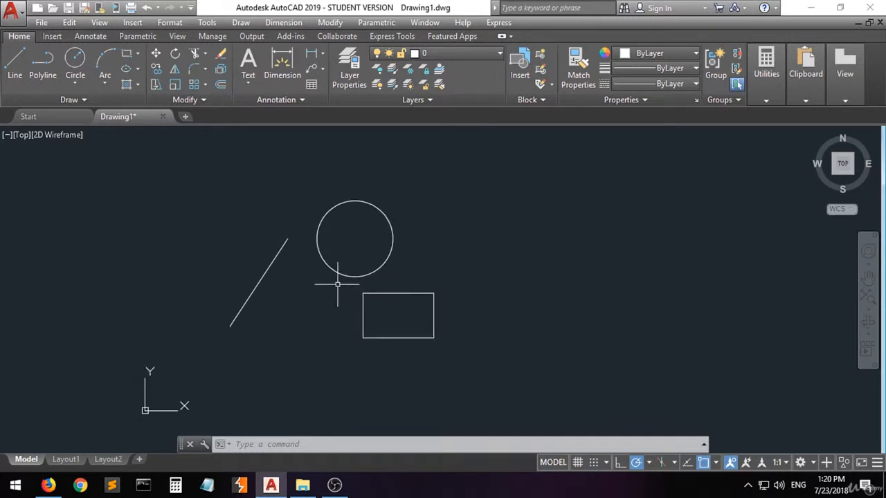
{"action": "scroll", "coordinate": [339, 284], "scroll_direction": "up", "scroll_amount": 4}
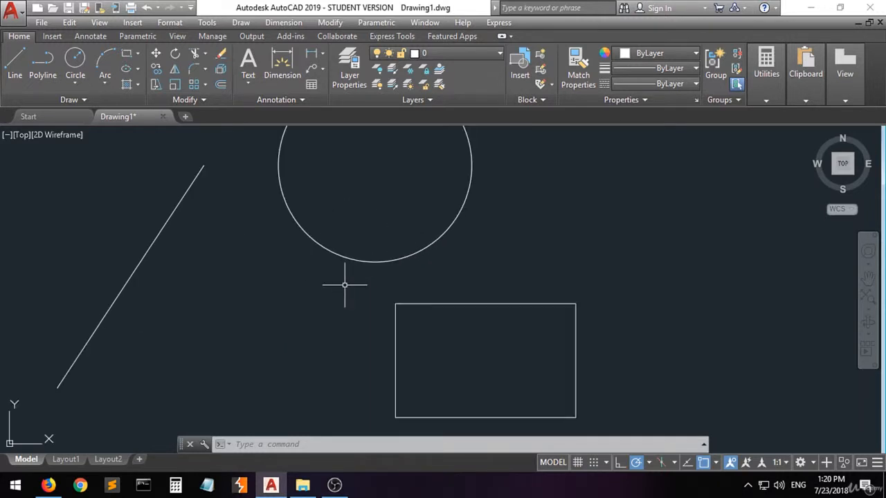
{"action": "scroll", "coordinate": [345, 284], "scroll_direction": "down", "scroll_amount": 2}
{"action": "mouse_move", "coordinate": [313, 288]}
{"action": "left_mouse_down"}
{"action": "mouse_move", "coordinate": [326, 322]}
{"action": "mouse_move", "coordinate": [561, 351]}
{"action": "mouse_move", "coordinate": [599, 340]}
{"action": "mouse_move", "coordinate": [775, 369]}
{"action": "left_mouse_up"}
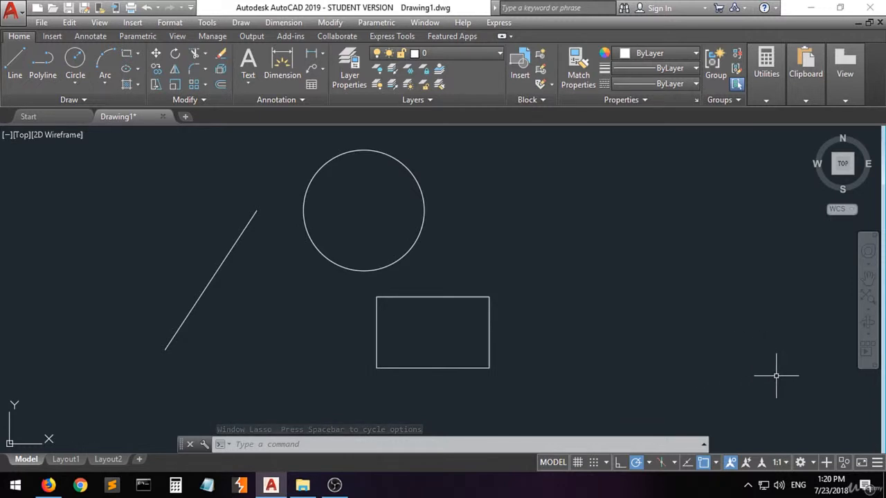
Set the workspace to Drafting & Annotation
{"action": "left_click", "coordinate": [810, 465]}
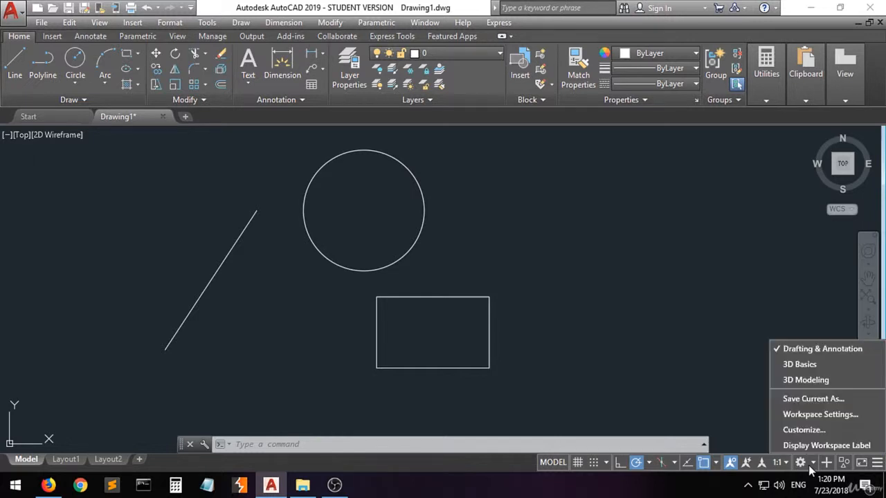
{"action": "left_click", "coordinate": [820, 353]}
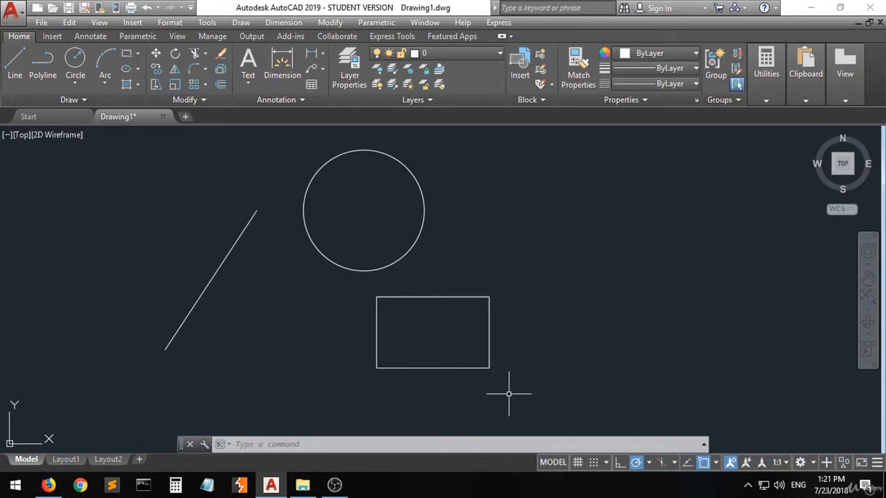
Configure the drawing units with the UNITS command, using Decimal as the length type and Millimeters as the insertion scale
{"action": "type", "text": "UNIT"}
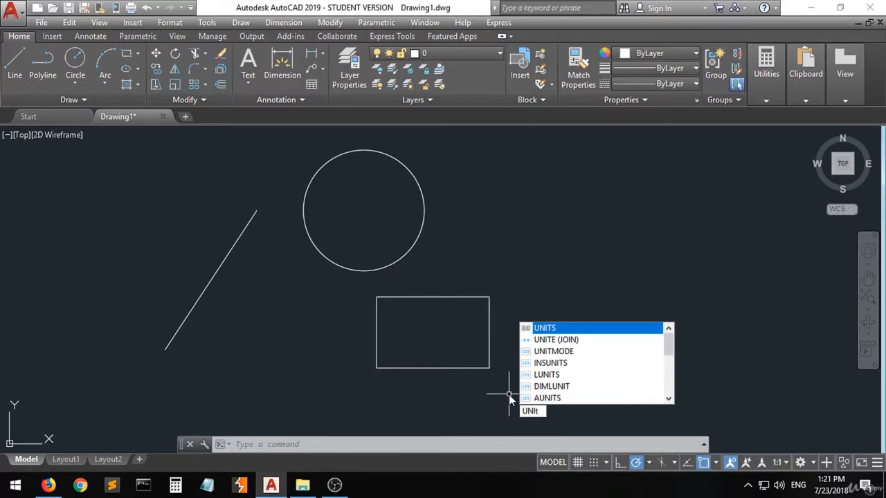
{"action": "key", "text": "Return"}
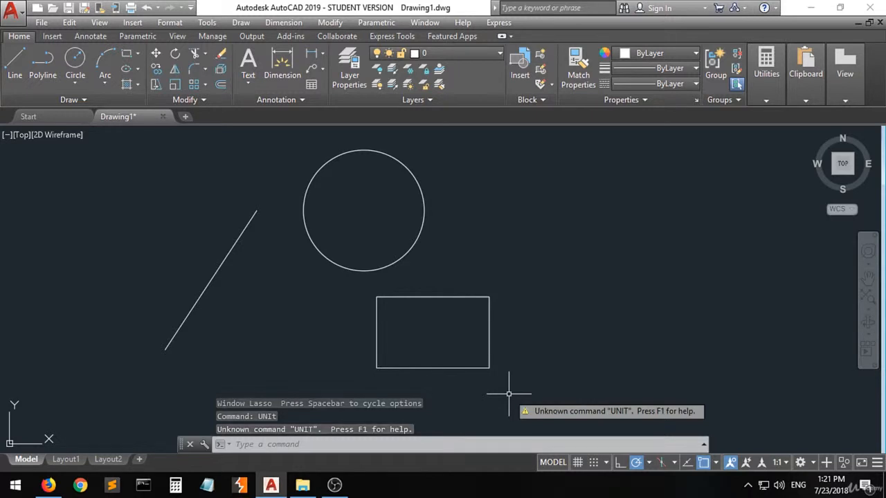
{"action": "type", "text": "u"}
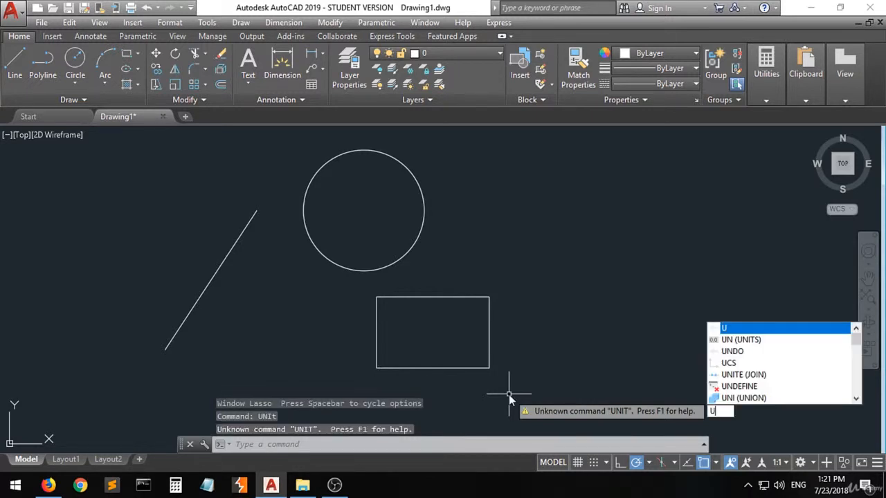
{"action": "type", "text": "nits"}
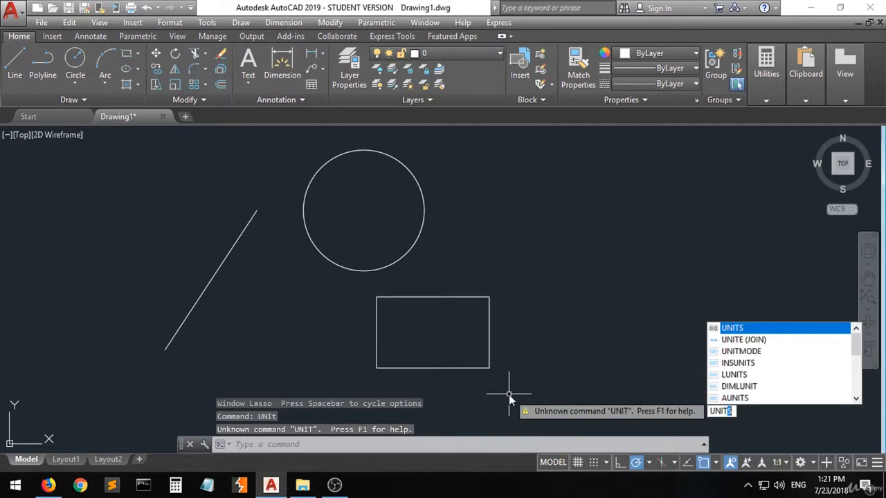
{"action": "key", "text": "Return"}
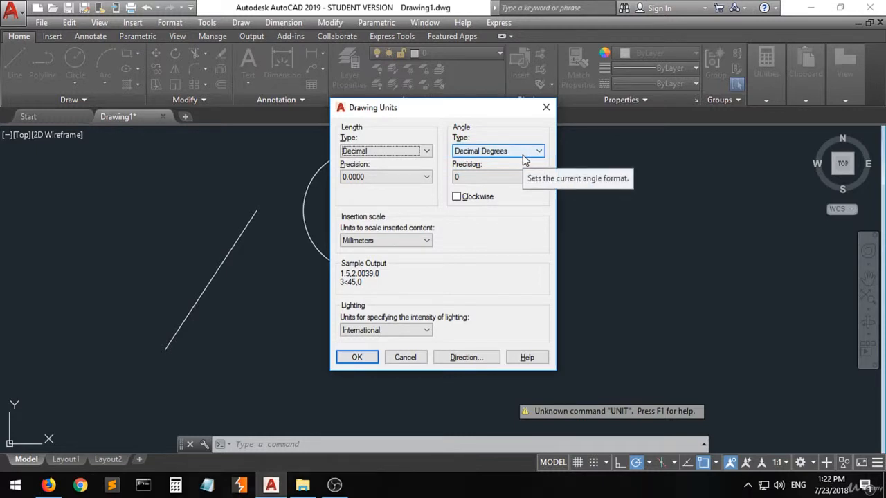
{"action": "left_click", "coordinate": [425, 153]}
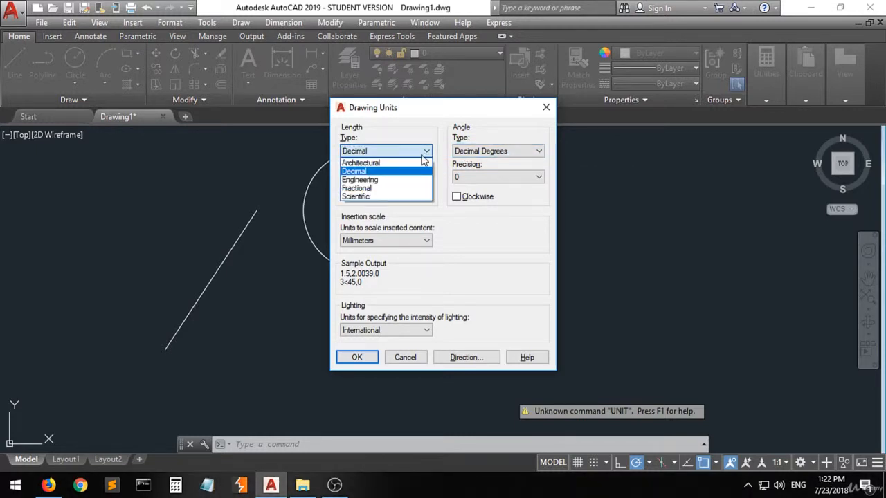
{"action": "left_click", "coordinate": [381, 172]}
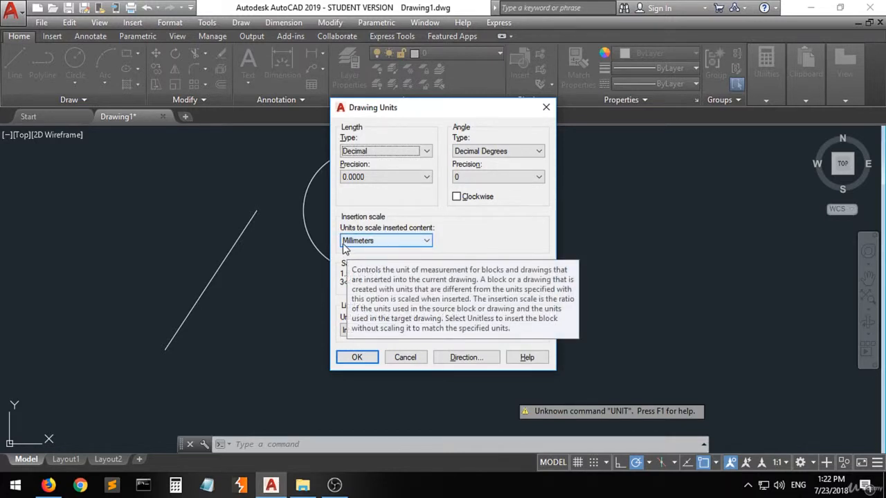
{"action": "left_click", "coordinate": [424, 242]}
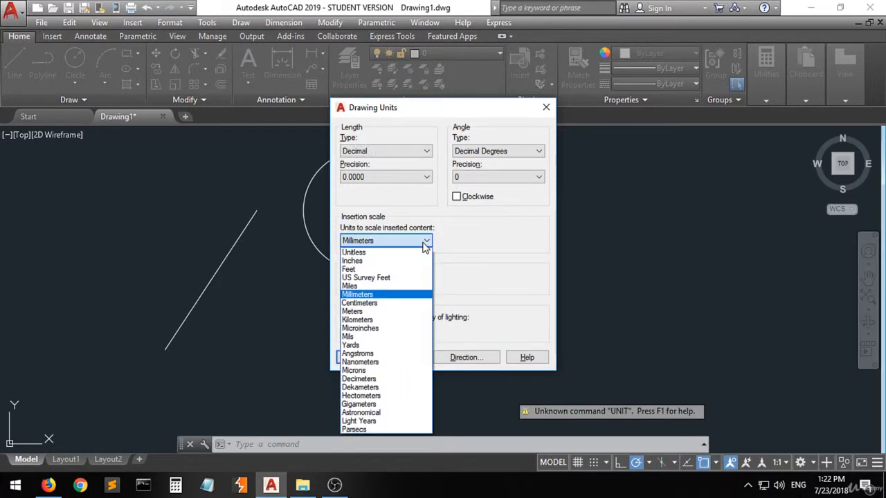
{"action": "left_click", "coordinate": [380, 296]}
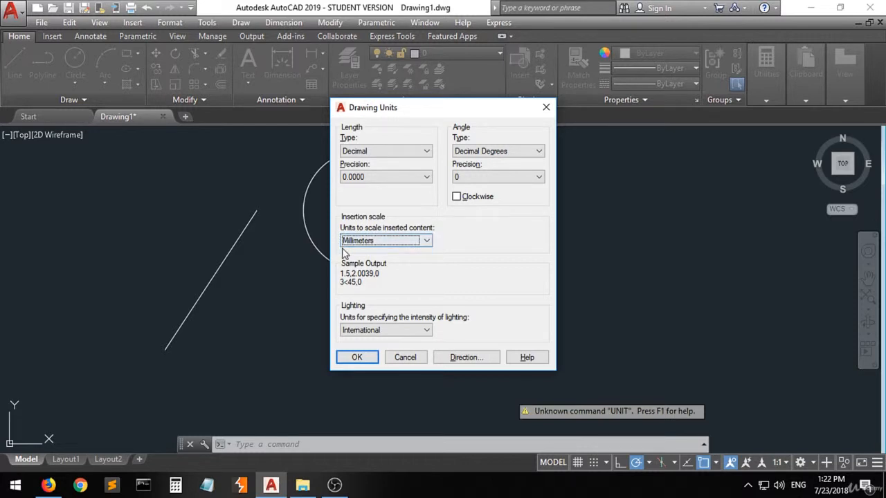
{"action": "left_click", "coordinate": [355, 358]}
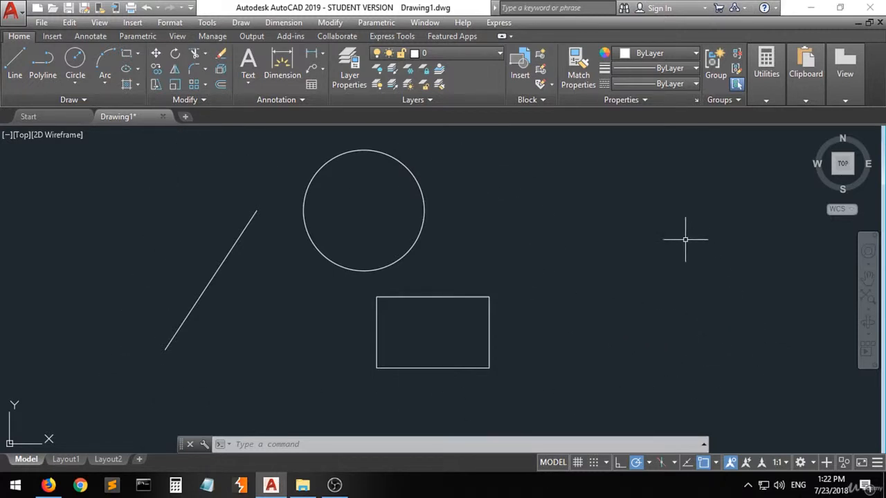
Turn off object snap and draw a line by eye from the diagonal line's upper end down to just below the circle's lower left side
{"action": "left_click", "coordinate": [717, 464]}
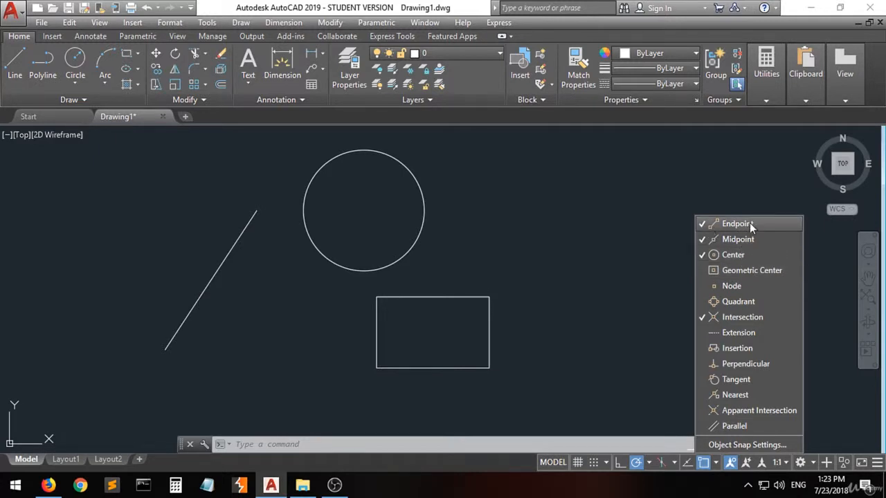
{"action": "left_click", "coordinate": [604, 290]}
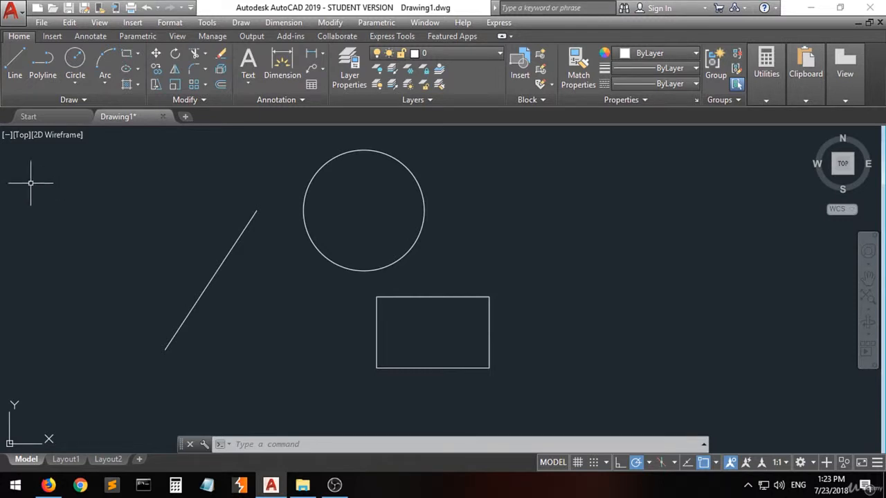
{"action": "left_click", "coordinate": [14, 66]}
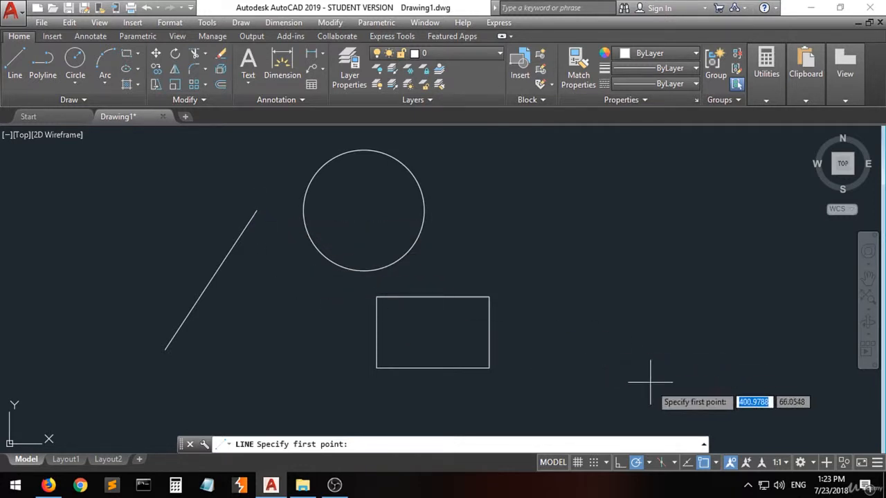
{"action": "left_click", "coordinate": [702, 468]}
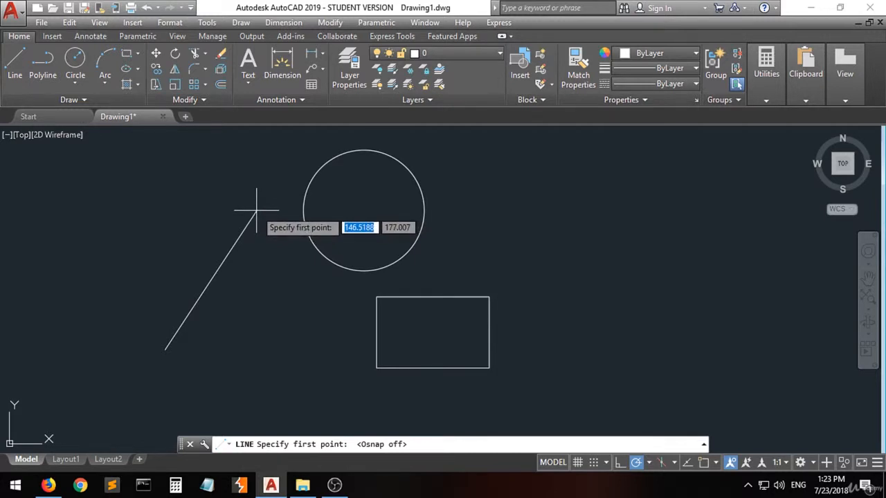
{"action": "left_click", "coordinate": [256, 210]}
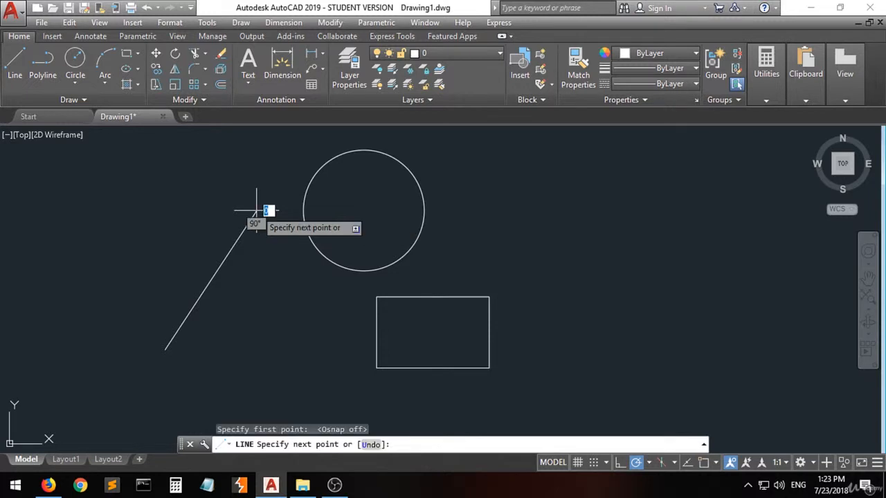
{"action": "left_click", "coordinate": [327, 291]}
{"action": "key", "text": "Return"}
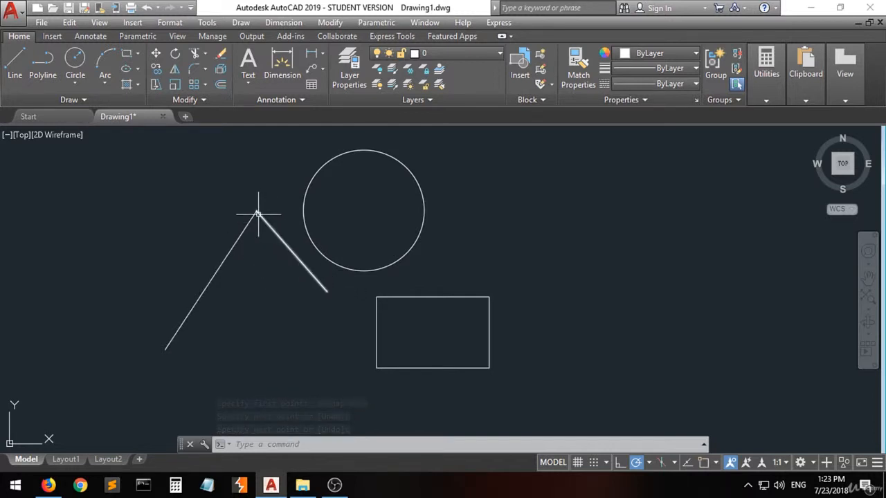
{"action": "scroll", "coordinate": [258, 206], "scroll_direction": "up", "scroll_amount": 10}
{"action": "scroll", "coordinate": [256, 201], "scroll_direction": "up", "scroll_amount": 8}
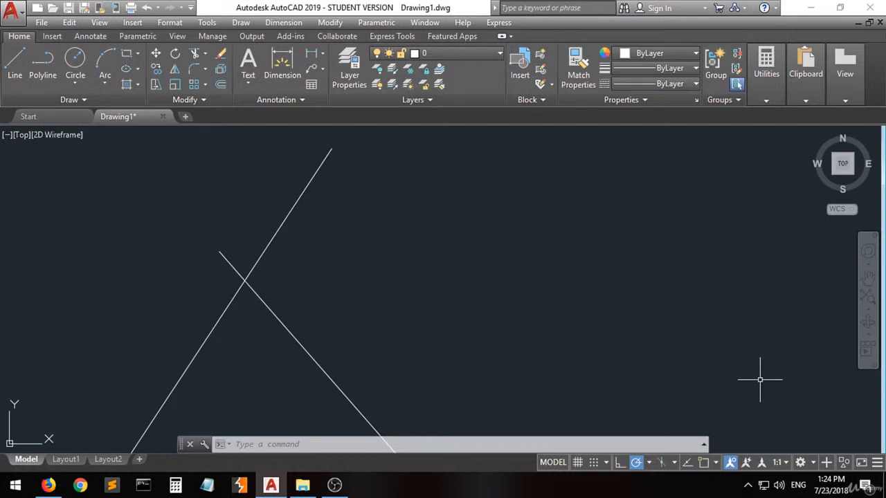
Turn object snap back on and review its list of active snap modes
{"action": "left_click", "coordinate": [703, 462]}
{"action": "left_click", "coordinate": [716, 463]}
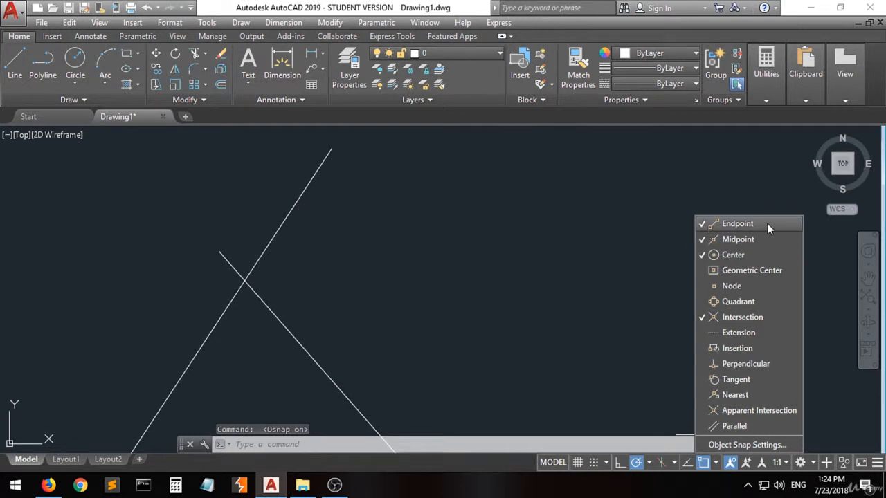
{"action": "left_click", "coordinate": [526, 242]}
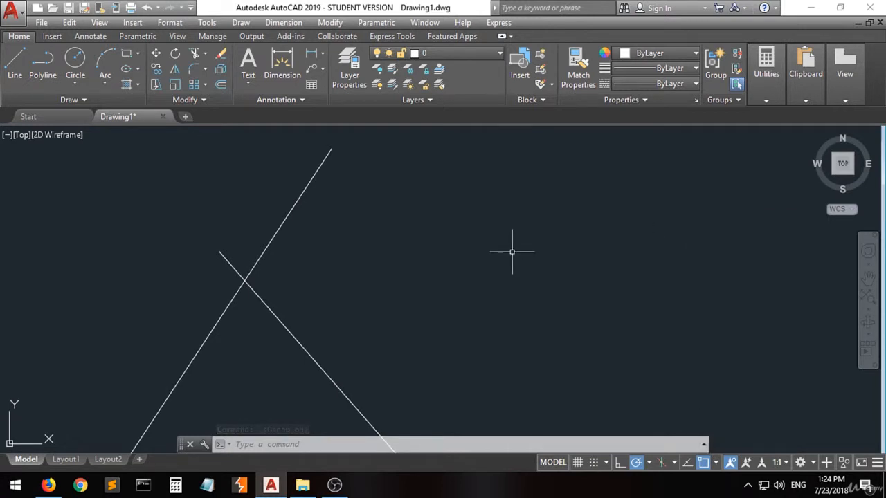
Delete the line that slopes down from the diagonal line's upper end toward the rectangle
{"action": "scroll", "coordinate": [222, 330], "scroll_direction": "down", "scroll_amount": 5}
{"action": "scroll", "coordinate": [211, 316], "scroll_direction": "down", "scroll_amount": 2}
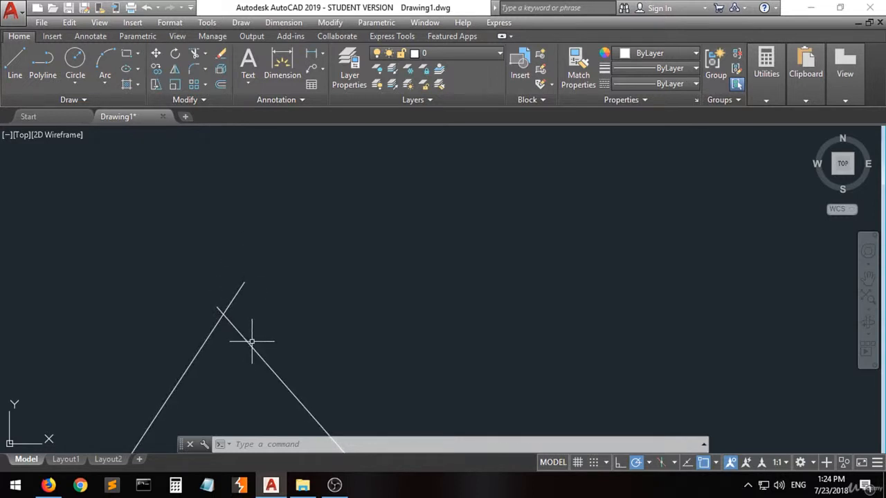
{"action": "scroll", "coordinate": [240, 344], "scroll_direction": "down", "scroll_amount": 3}
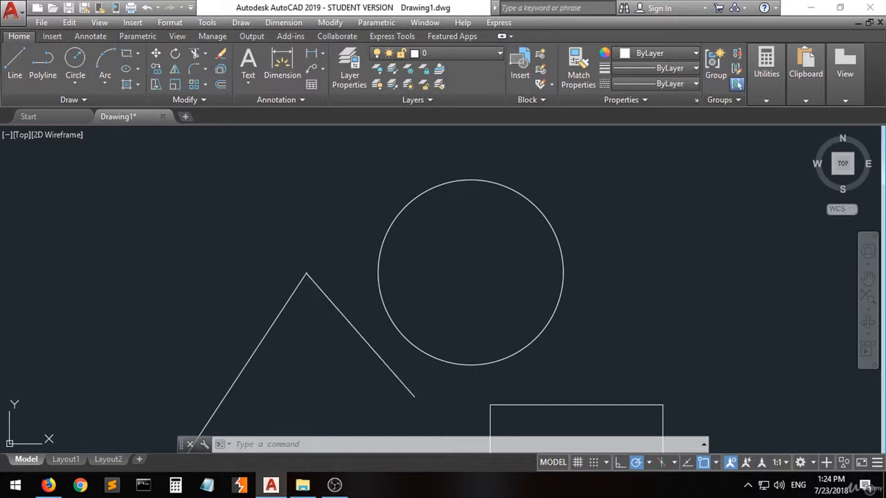
{"action": "left_click", "coordinate": [361, 333]}
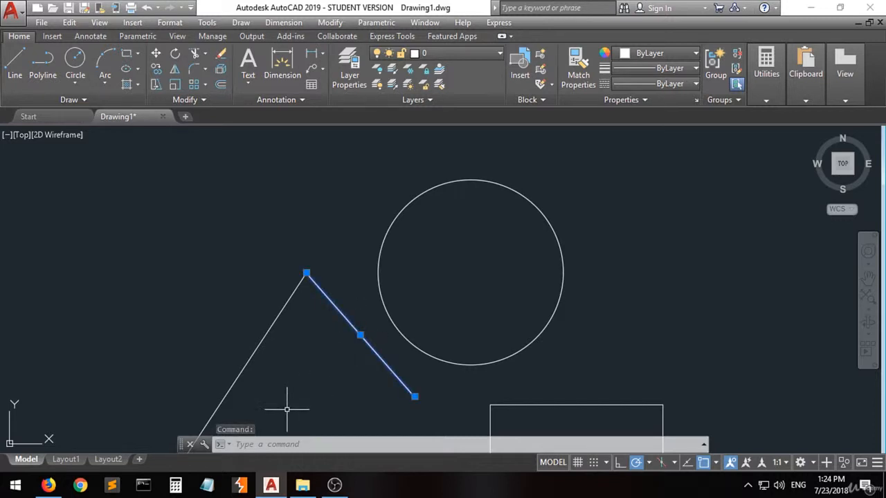
{"action": "key", "text": "Delete"}
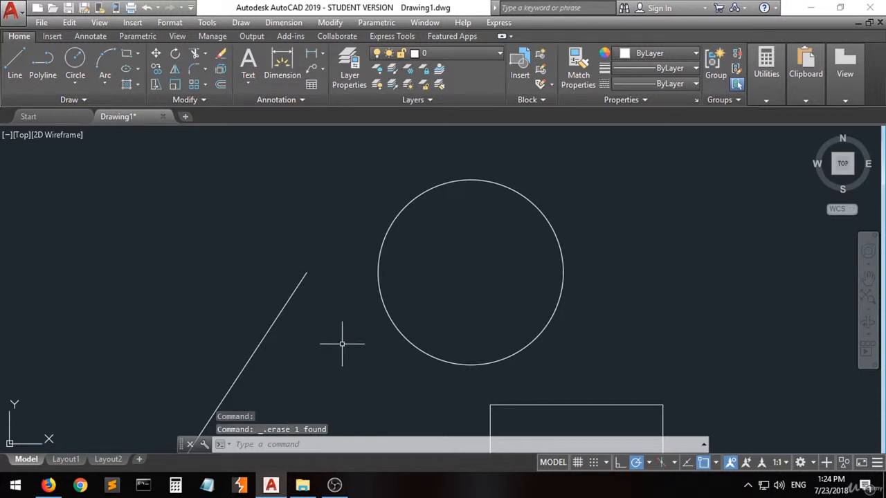
{"action": "scroll", "coordinate": [425, 239], "scroll_direction": "down", "scroll_amount": 2}
{"action": "scroll", "coordinate": [358, 278], "scroll_direction": "up", "scroll_amount": 2}
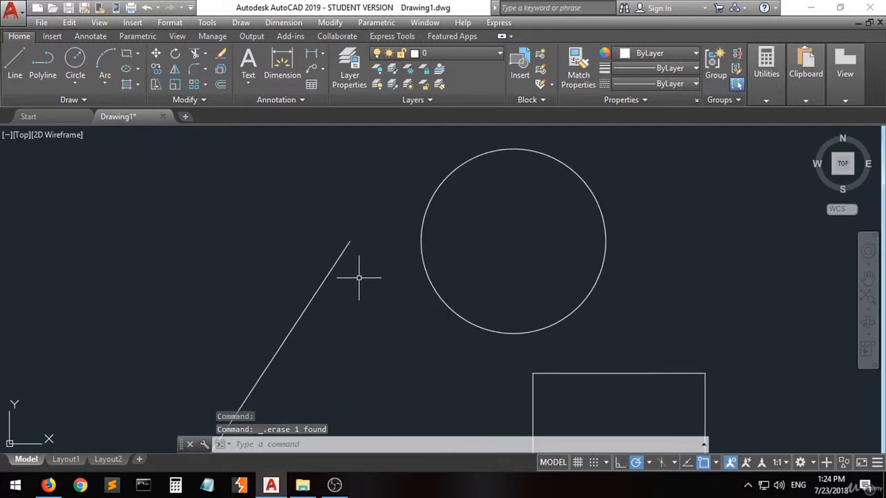
Draw a line from the diagonal line's upper endpoint down to a free point between the circle and the rectangle, and inspect the joint
{"action": "left_click", "coordinate": [15, 64]}
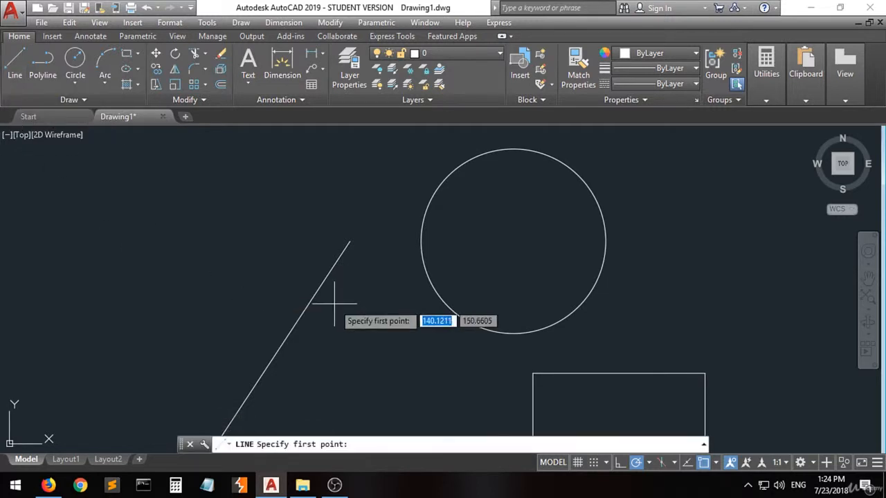
{"action": "left_click", "coordinate": [350, 242]}
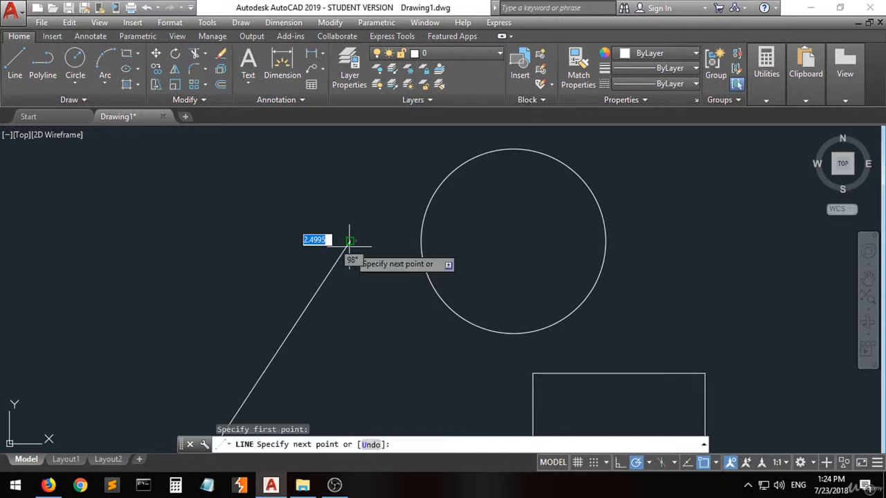
{"action": "left_click", "coordinate": [469, 375]}
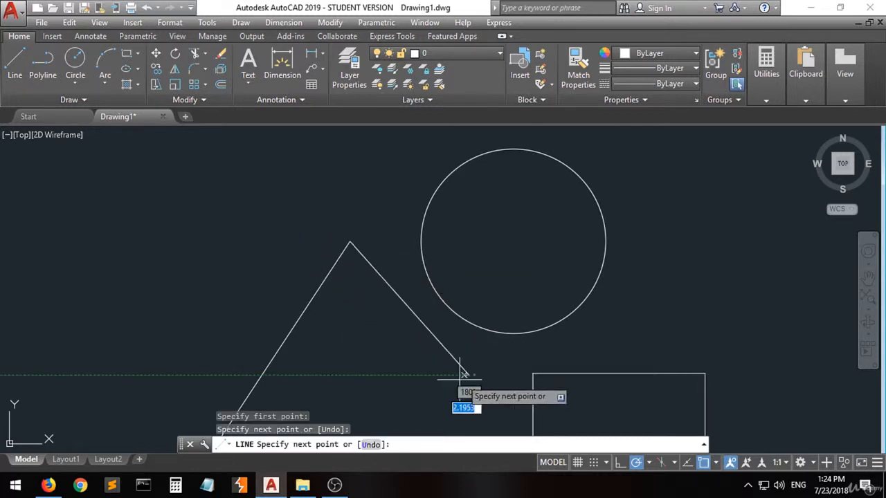
{"action": "key", "text": "Return"}
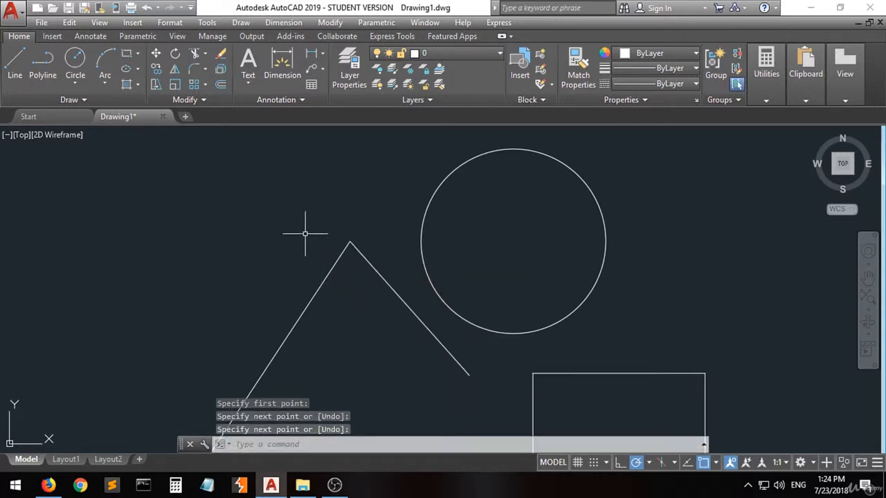
{"action": "scroll", "coordinate": [352, 237], "scroll_direction": "up", "scroll_amount": 5}
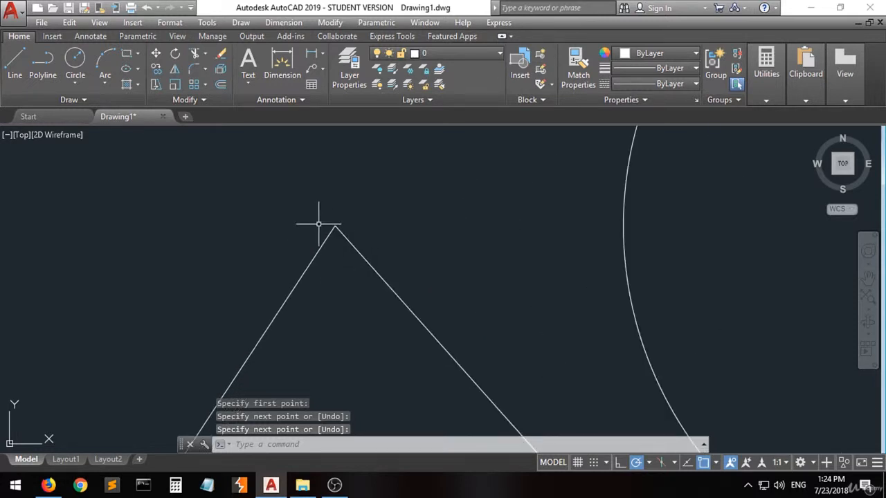
{"action": "scroll", "coordinate": [366, 208], "scroll_direction": "down", "scroll_amount": 3}
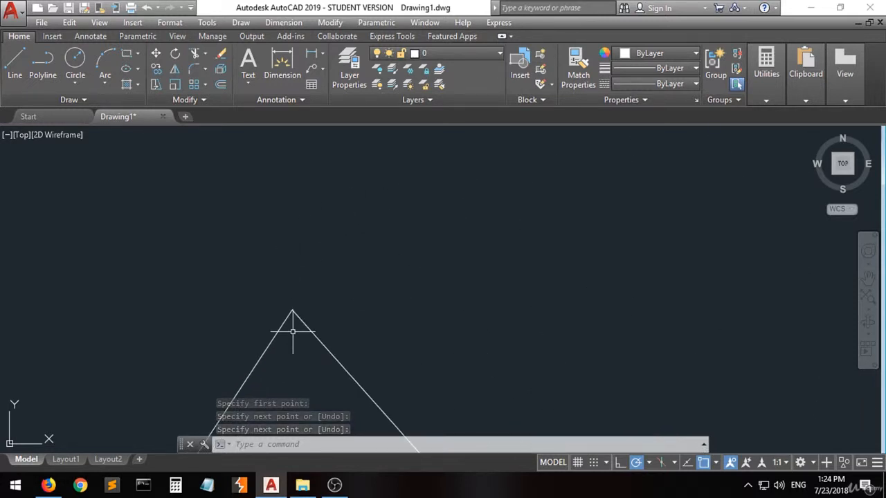
{"action": "scroll", "coordinate": [283, 301], "scroll_direction": "up", "scroll_amount": 2}
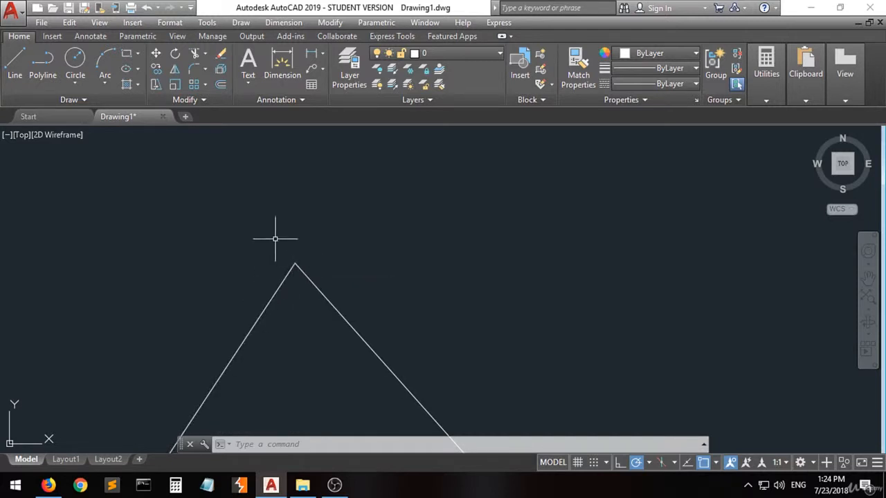
{"action": "scroll", "coordinate": [214, 201], "scroll_direction": "down", "scroll_amount": 5}
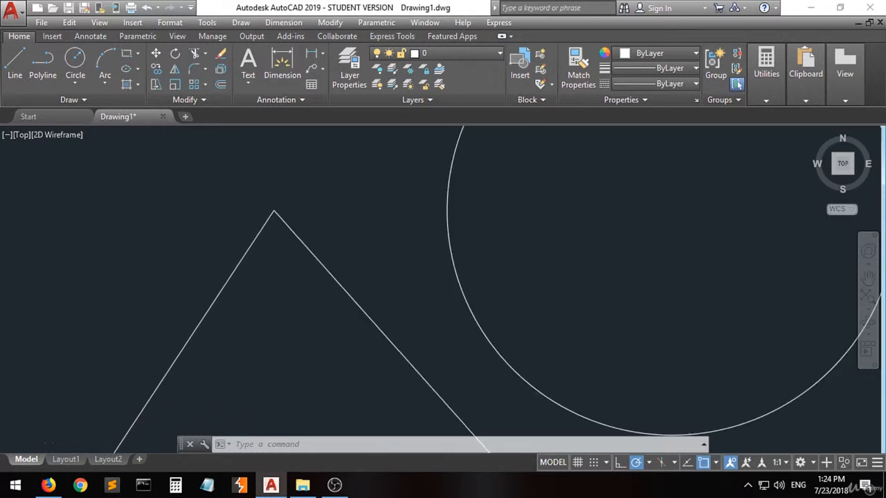
{"action": "scroll", "coordinate": [274, 210], "scroll_direction": "down", "scroll_amount": 6}
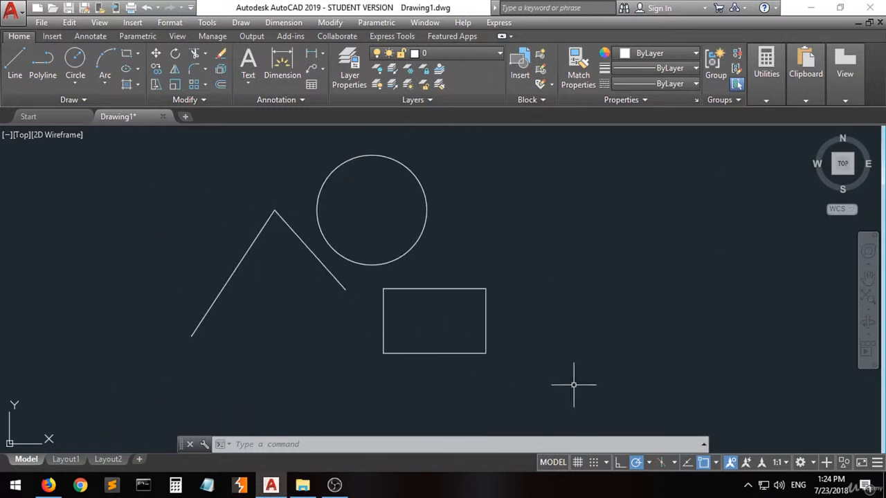
Using the Midpoint snap, draw a line from the first diagonal line's midpoint down toward the rectangle, and inspect the connection
{"action": "left_click", "coordinate": [717, 463]}
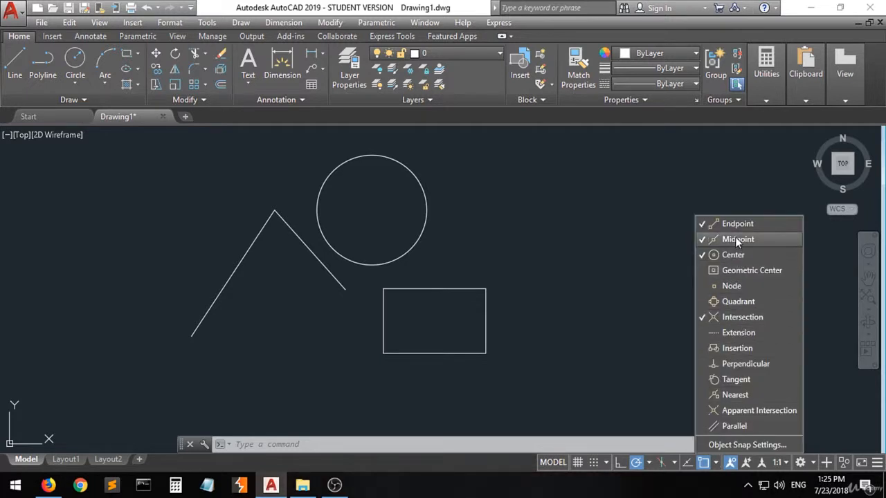
{"action": "left_click", "coordinate": [524, 240]}
{"action": "left_click", "coordinate": [15, 61]}
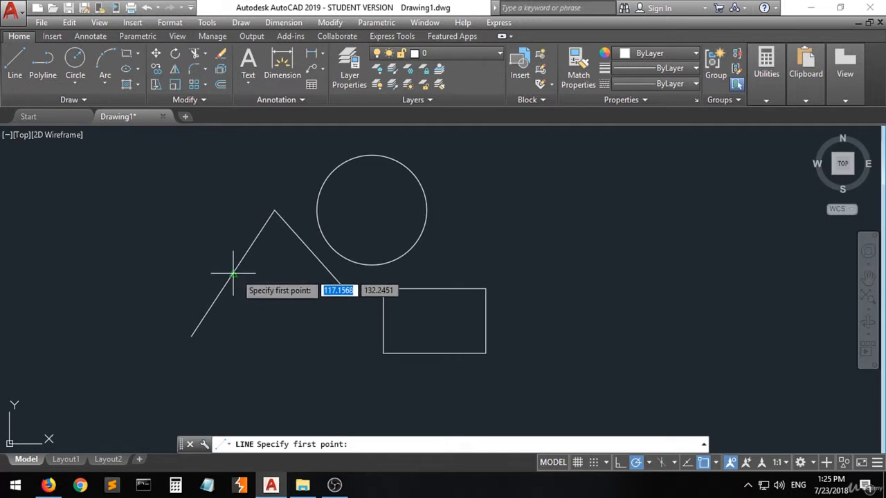
{"action": "left_click", "coordinate": [233, 275]}
{"action": "left_click", "coordinate": [318, 335]}
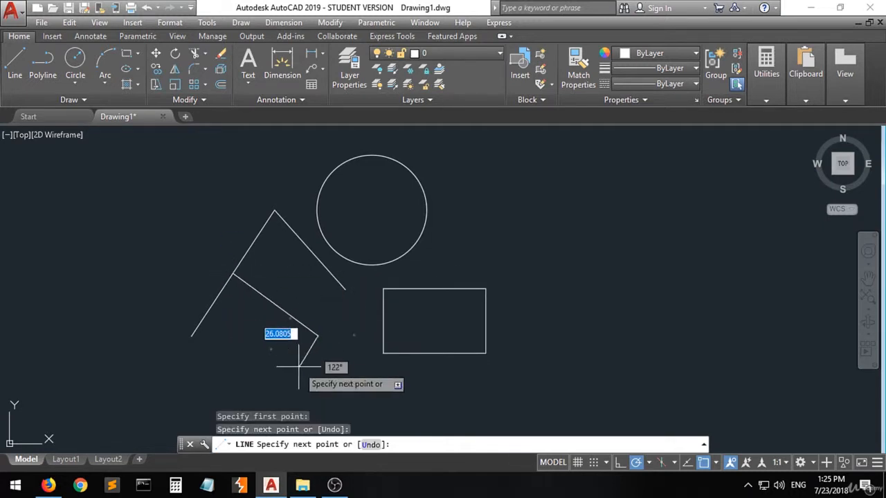
{"action": "key", "text": "Return"}
{"action": "scroll", "coordinate": [235, 278], "scroll_direction": "up", "scroll_amount": 4}
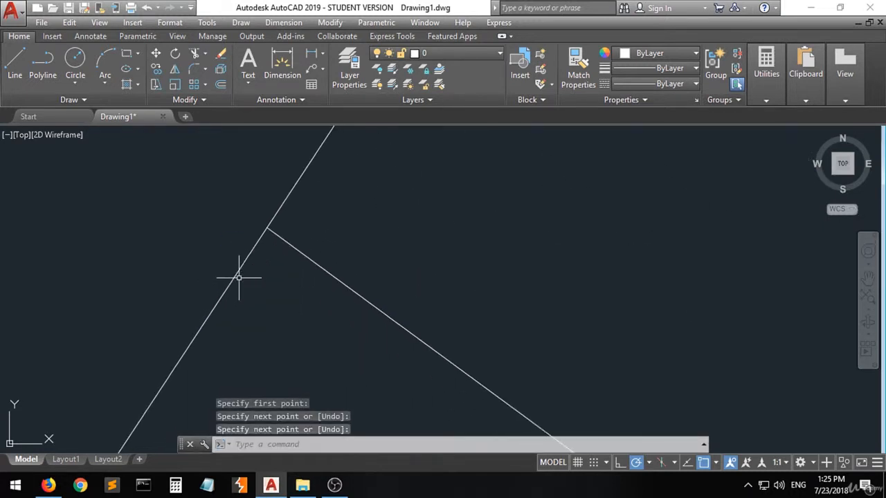
{"action": "scroll", "coordinate": [239, 278], "scroll_direction": "up", "scroll_amount": 2}
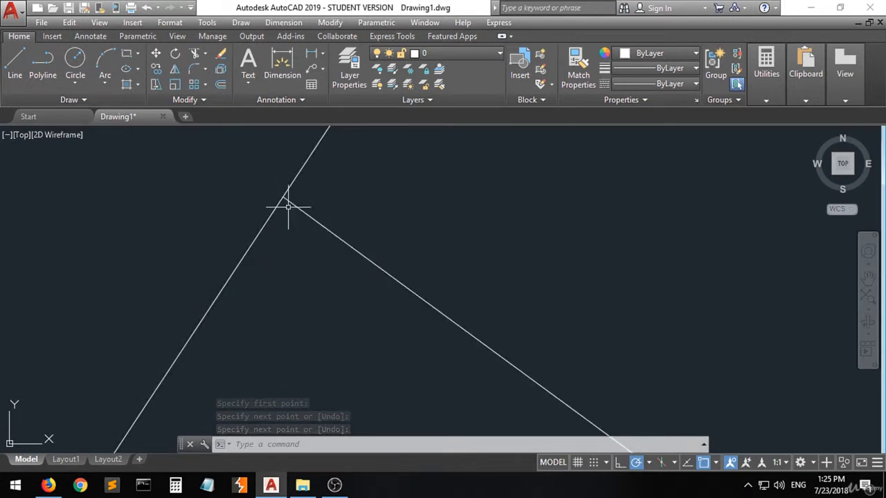
{"action": "scroll", "coordinate": [317, 247], "scroll_direction": "down", "scroll_amount": 5}
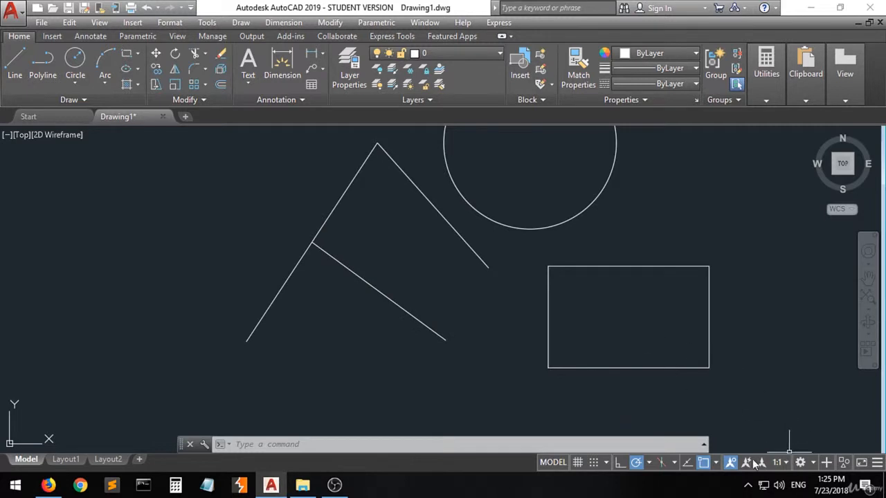
Using the Center snap, draw a line from the circle's center to a free point beyond its upper right side
{"action": "left_click", "coordinate": [716, 463]}
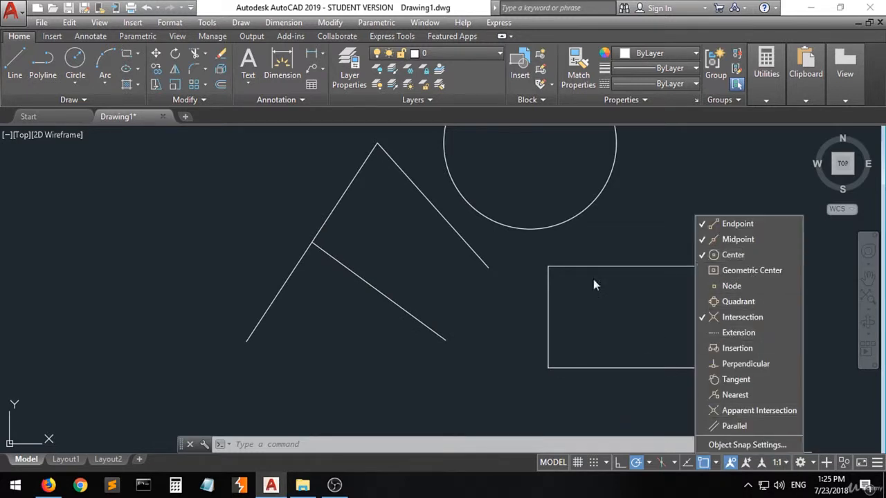
{"action": "left_click", "coordinate": [528, 261]}
{"action": "scroll", "coordinate": [296, 332], "scroll_direction": "down", "scroll_amount": 5}
{"action": "scroll", "coordinate": [350, 315], "scroll_direction": "up", "scroll_amount": 6}
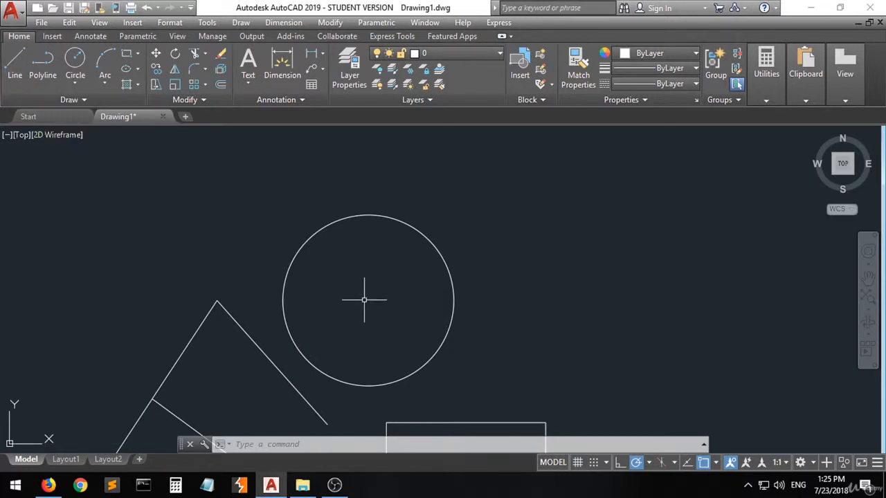
{"action": "left_click", "coordinate": [14, 61]}
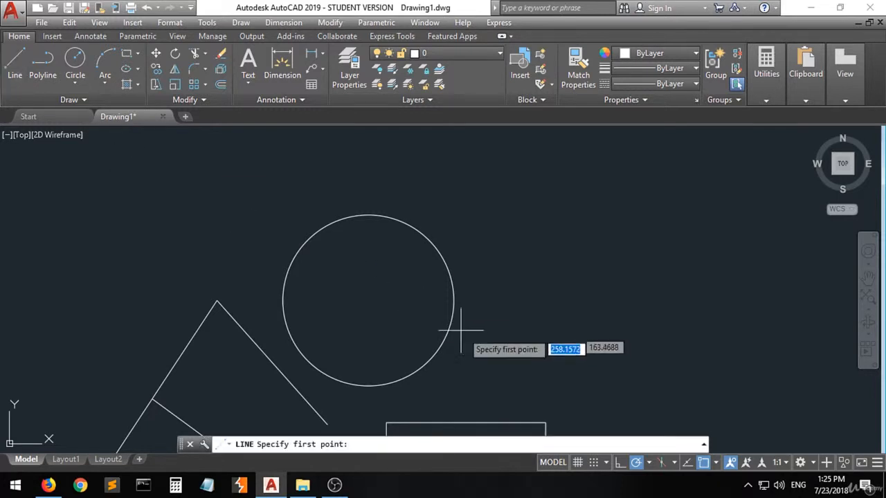
{"action": "left_click", "coordinate": [368, 301]}
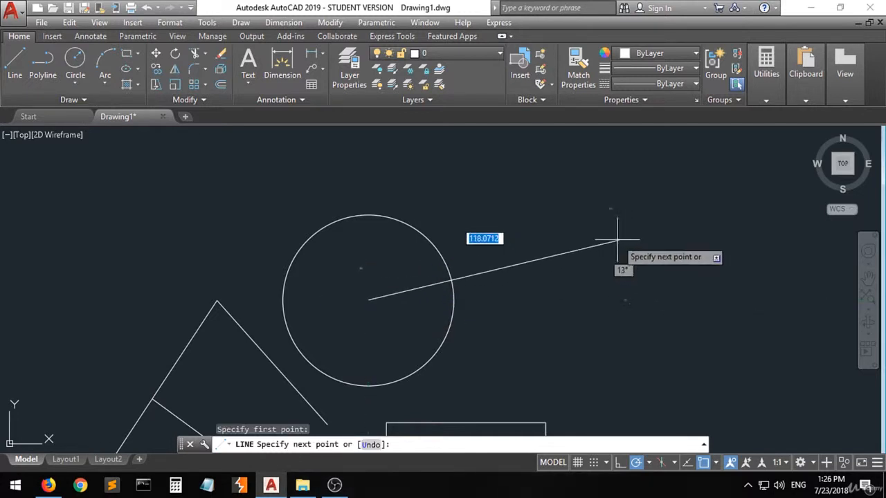
{"action": "left_click", "coordinate": [582, 207]}
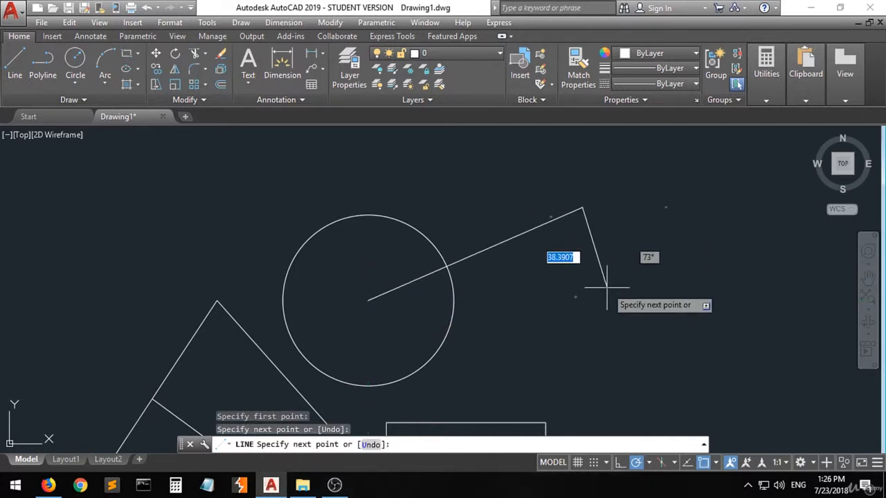
{"action": "key", "text": "Return"}
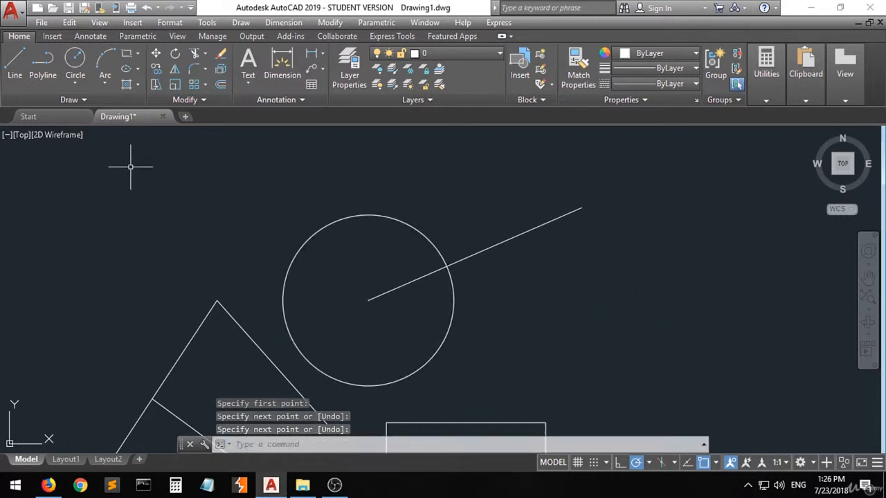
Draw a smaller concentric circle with a radius of about 18.7 mm, snapped to the existing circle's center
{"action": "left_click", "coordinate": [75, 59]}
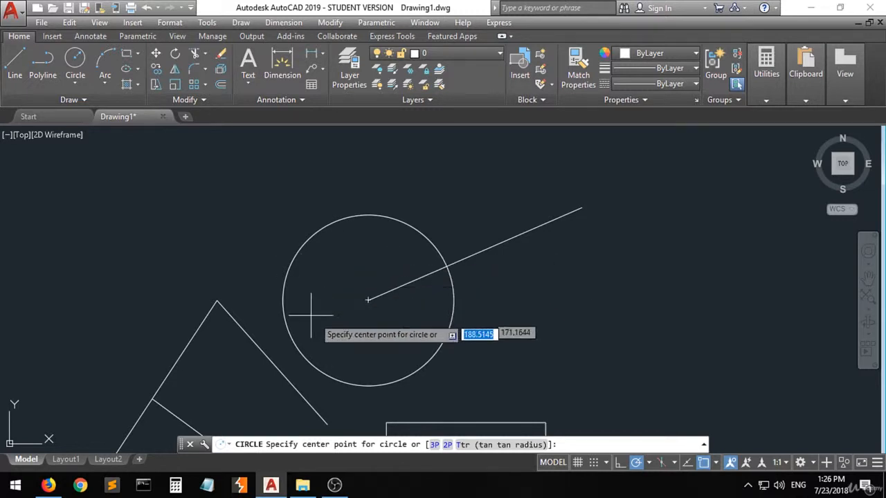
{"action": "left_click", "coordinate": [368, 300]}
{"action": "left_click", "coordinate": [407, 310]}
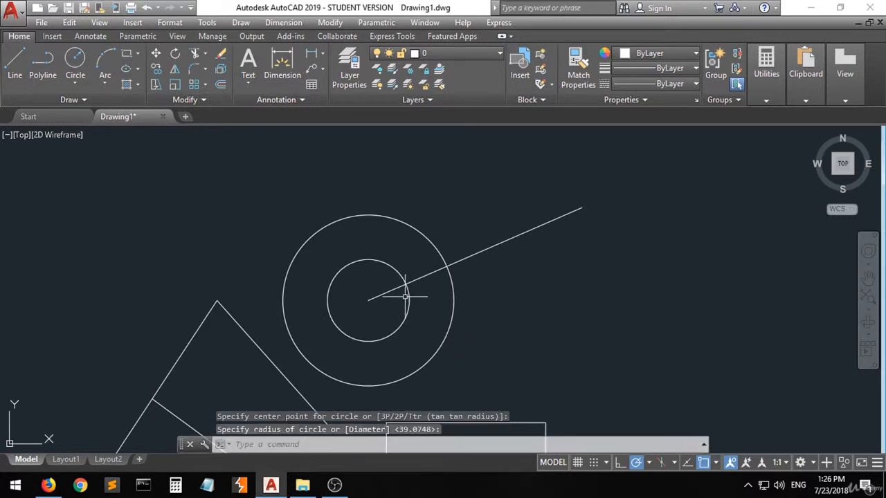
{"action": "scroll", "coordinate": [271, 248], "scroll_direction": "down", "scroll_amount": 3}
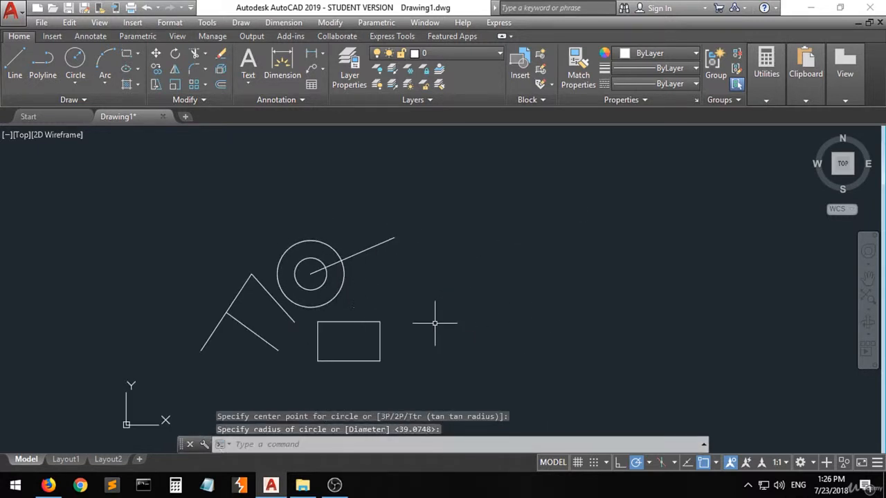
Enable the Geometric Center snap and draw a line from the rectangle's center to a free point beyond its right side
{"action": "left_click", "coordinate": [716, 463]}
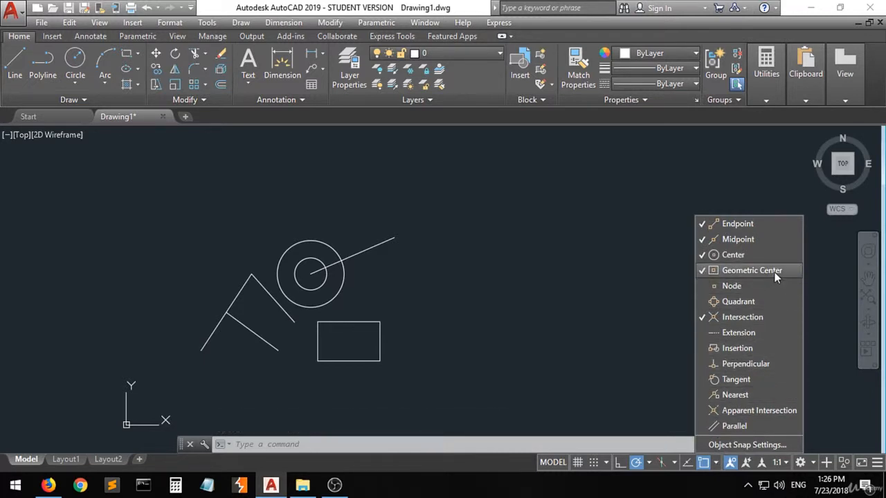
{"action": "left_click", "coordinate": [562, 336]}
{"action": "scroll", "coordinate": [335, 359], "scroll_direction": "up", "scroll_amount": 2}
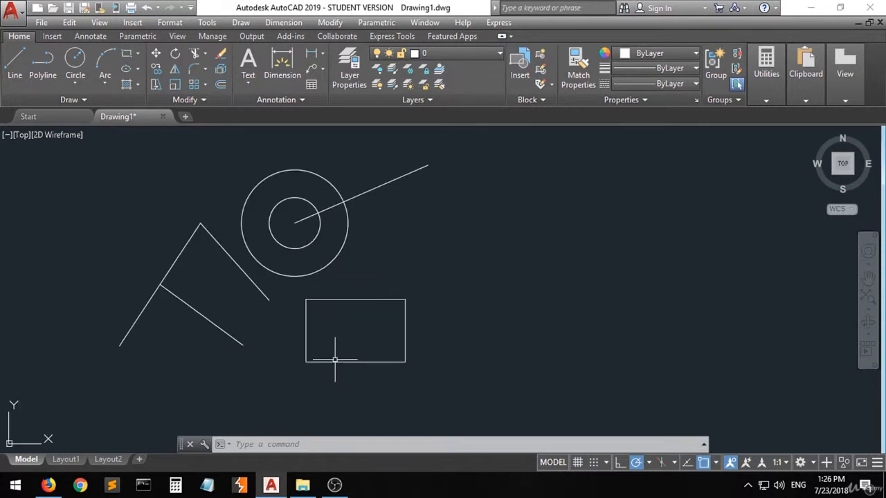
{"action": "scroll", "coordinate": [335, 360], "scroll_direction": "up", "scroll_amount": 2}
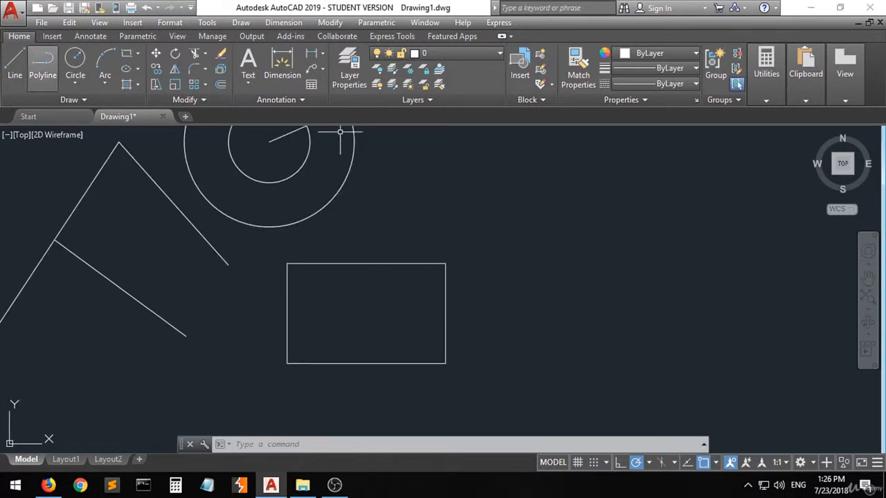
{"action": "left_click", "coordinate": [16, 61]}
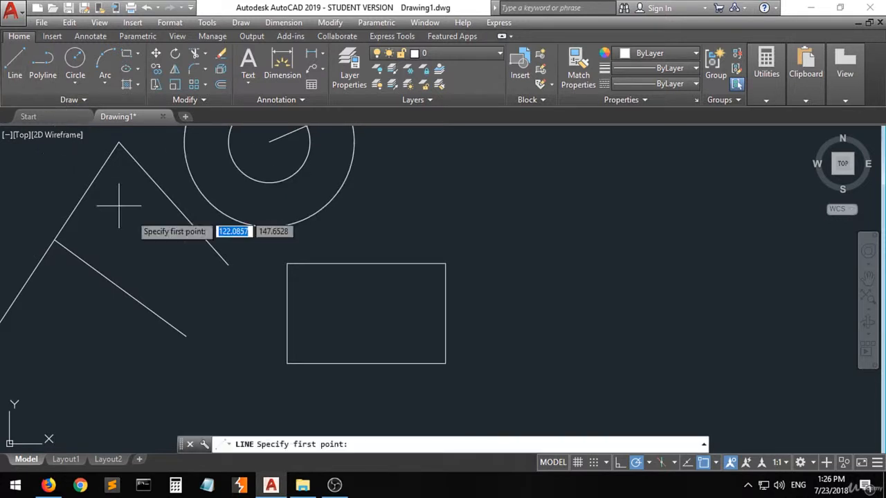
{"action": "left_click", "coordinate": [366, 314]}
{"action": "left_click", "coordinate": [558, 252]}
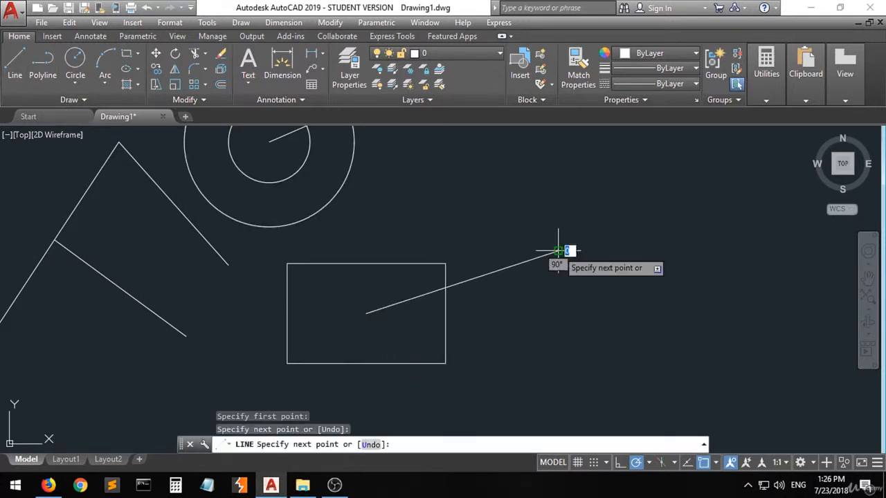
{"action": "key", "text": "Return"}
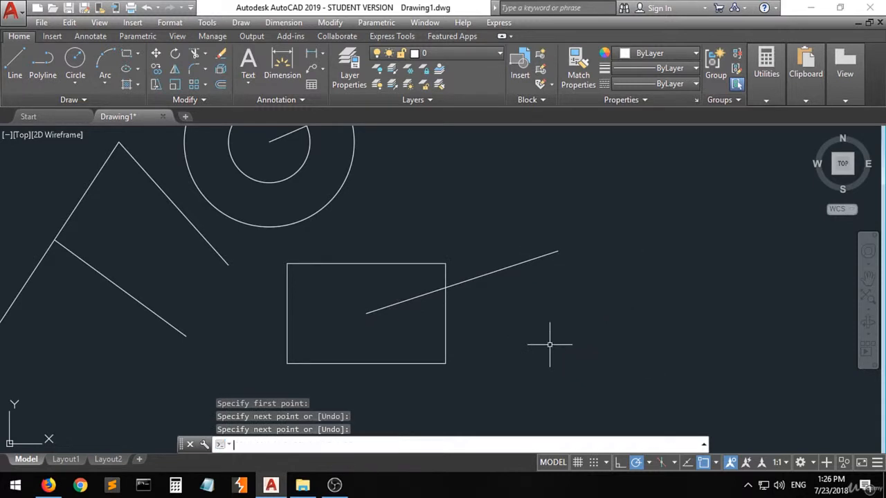
Draw a circle inside the rectangle, snapping its center to the rectangle's geometric center
{"action": "left_click", "coordinate": [73, 61]}
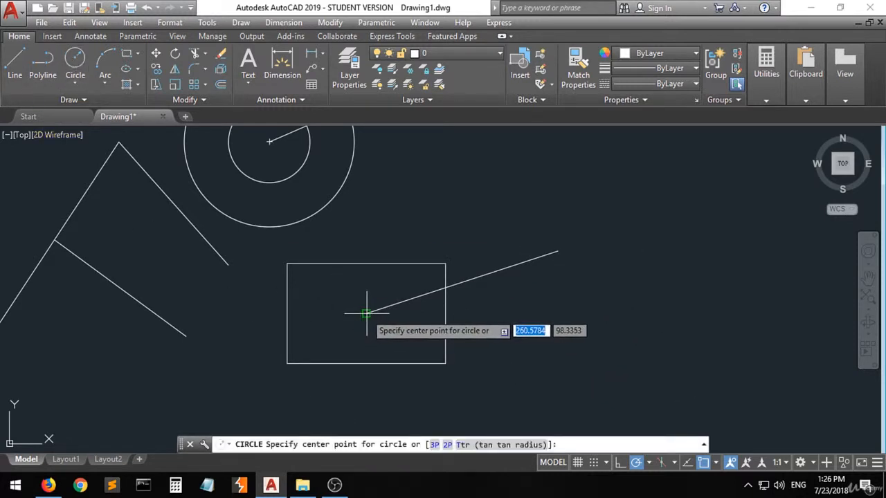
{"action": "left_click", "coordinate": [366, 314]}
{"action": "left_click", "coordinate": [396, 331]}
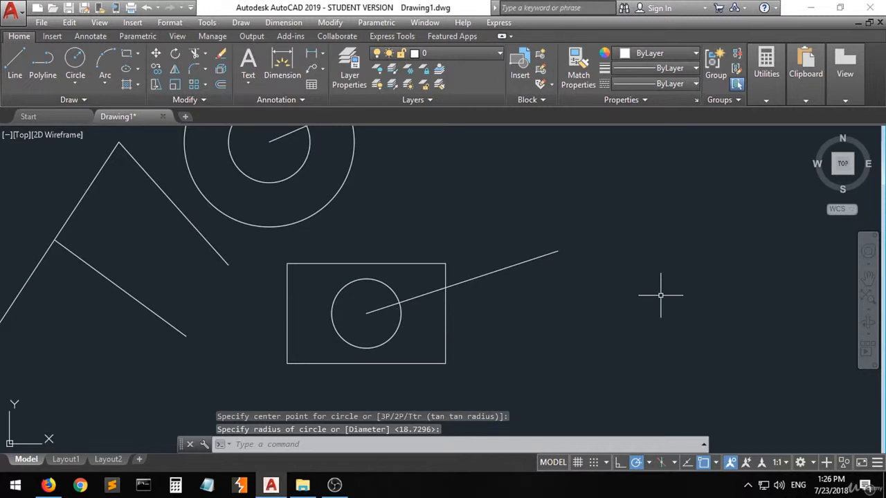
{"action": "key", "text": "Return"}
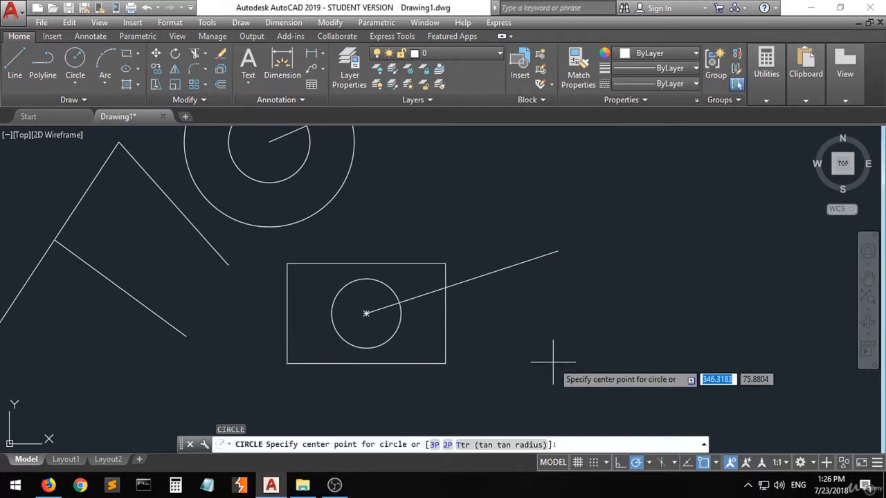
{"action": "key", "text": "Escape"}
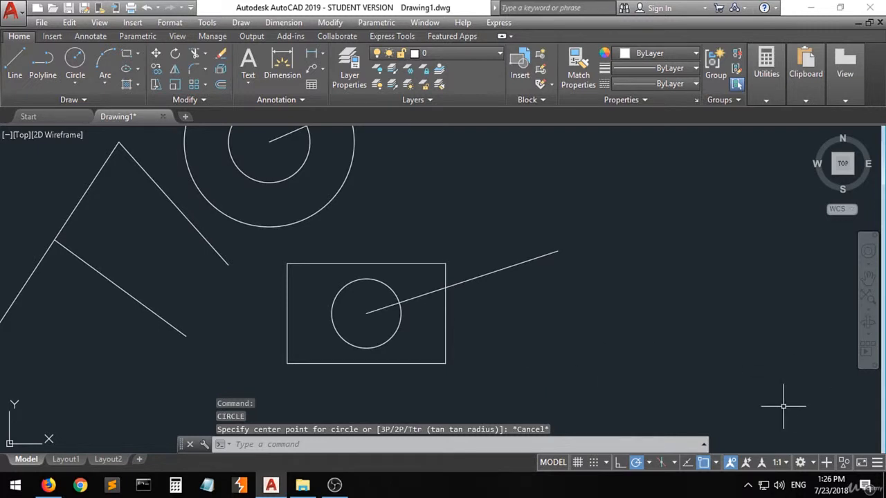
Enable the Quadrant snap and draw a short line from the outer circle's top quadrant to a free point up and to its right
{"action": "left_click", "coordinate": [716, 463]}
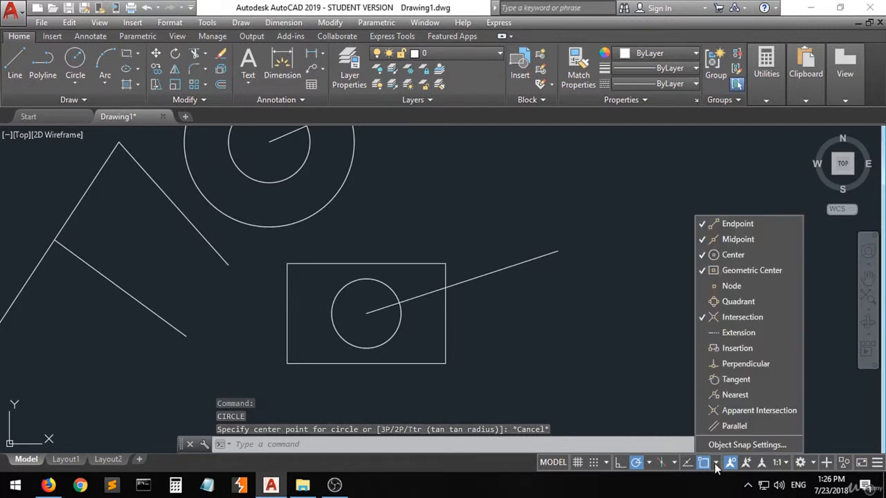
{"action": "left_click", "coordinate": [735, 302]}
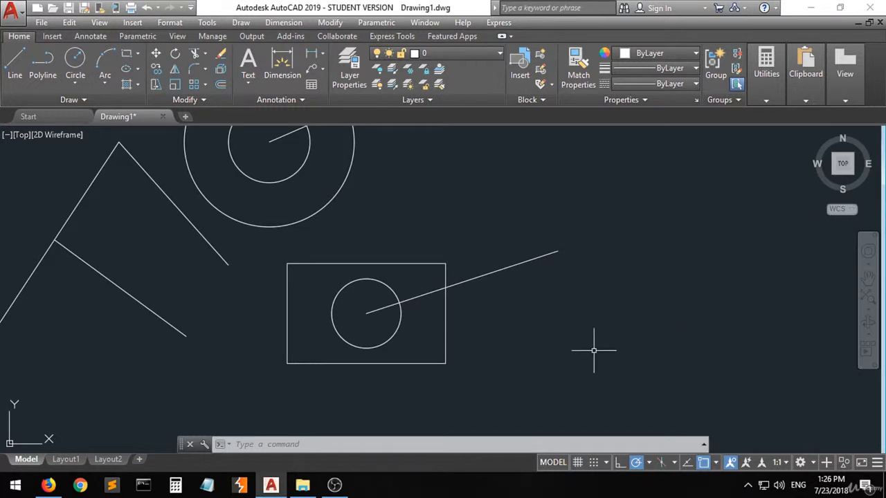
{"action": "scroll", "coordinate": [511, 359], "scroll_direction": "down", "scroll_amount": 2}
{"action": "scroll", "coordinate": [325, 189], "scroll_direction": "up", "scroll_amount": 2}
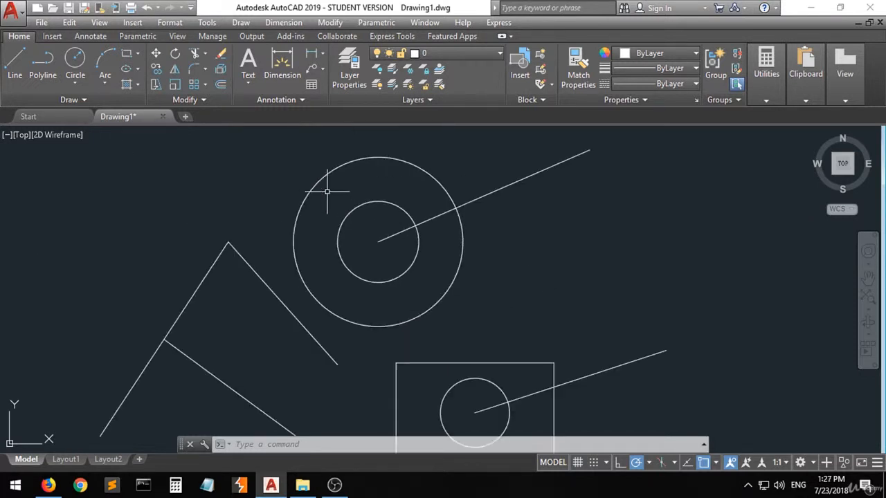
{"action": "left_click", "coordinate": [15, 62]}
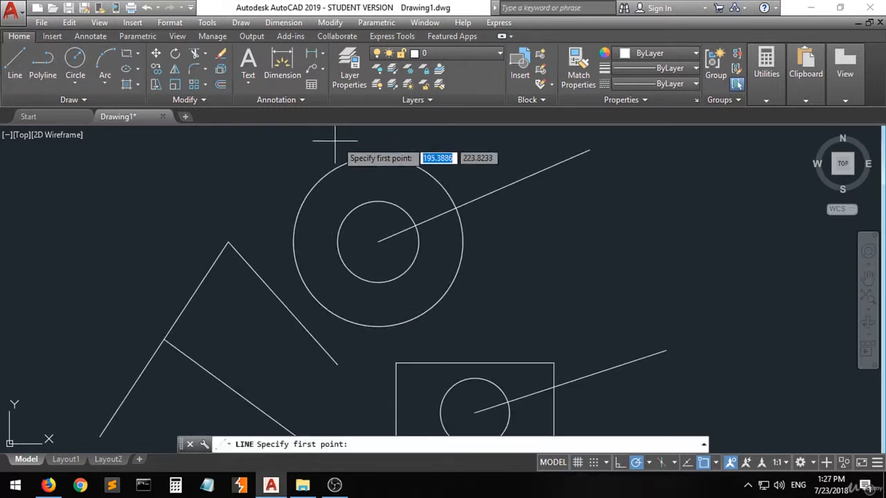
{"action": "left_click", "coordinate": [379, 157]}
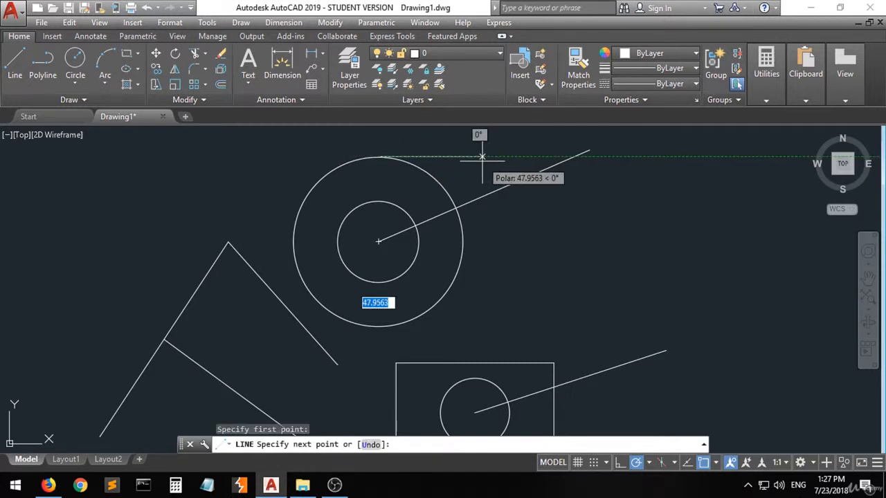
{"action": "left_click", "coordinate": [415, 140]}
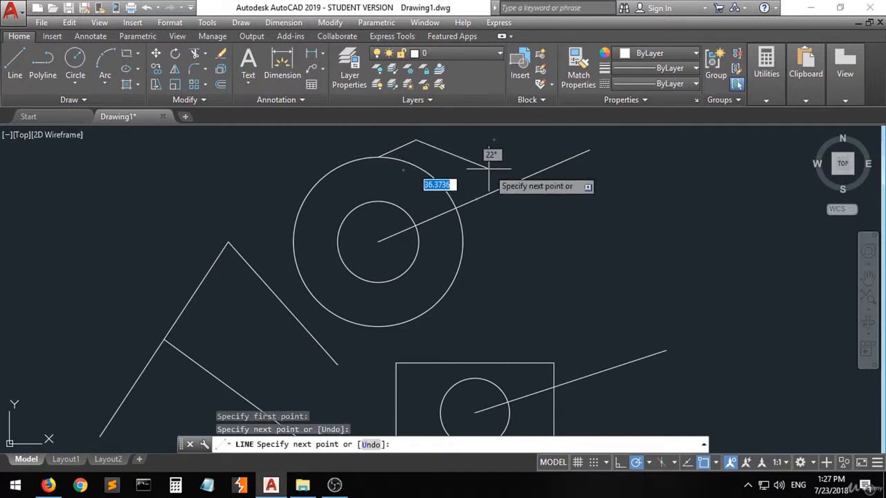
{"action": "key", "text": "Return"}
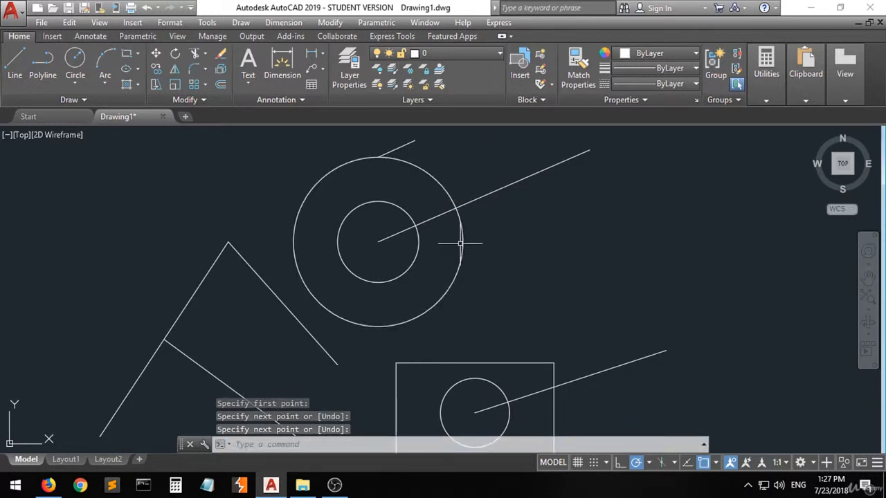
Draw a line from the intersection of the outer circle and its center line to a free point at the lower right
{"action": "left_click", "coordinate": [15, 61]}
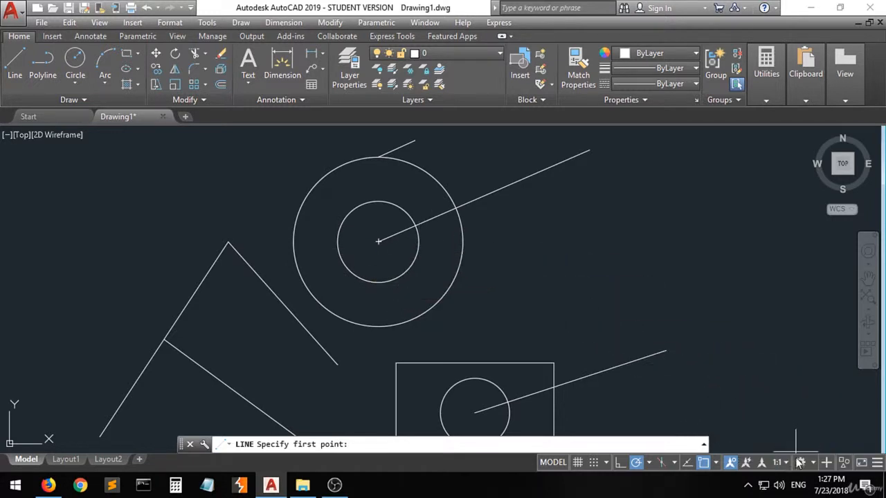
{"action": "left_click", "coordinate": [714, 464]}
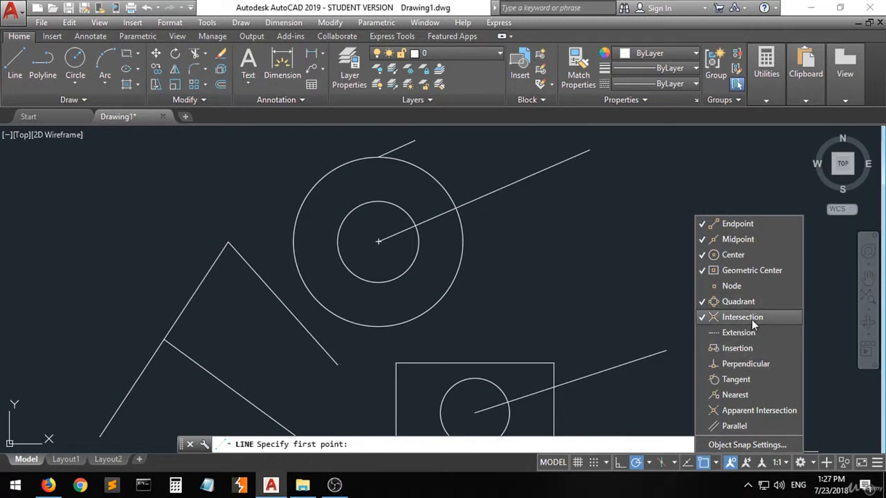
{"action": "left_click", "coordinate": [577, 307]}
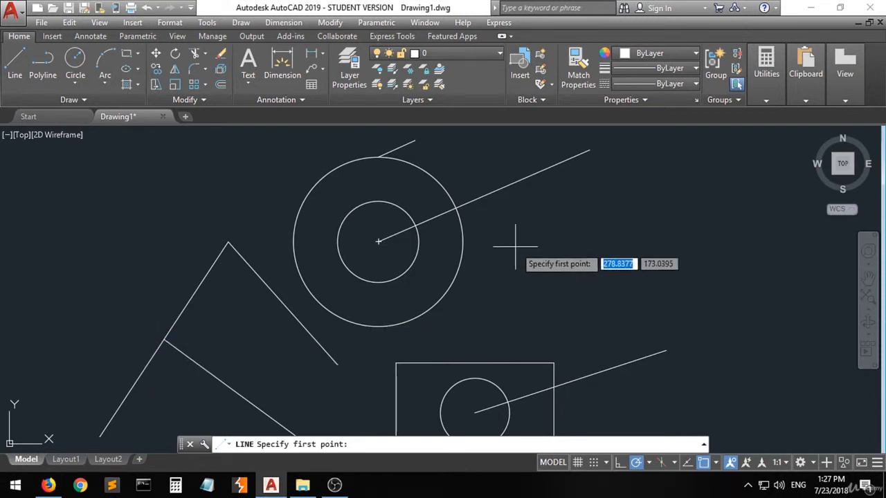
{"action": "left_click", "coordinate": [455, 207]}
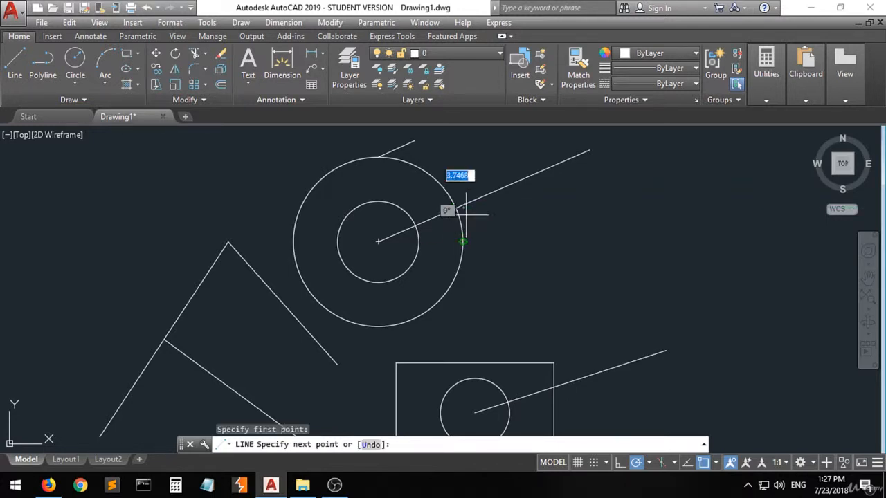
{"action": "left_click", "coordinate": [636, 250]}
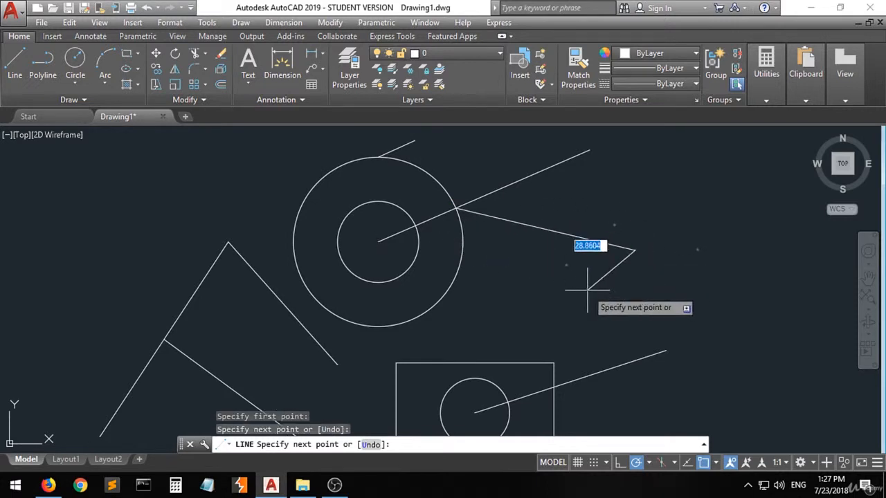
{"action": "key", "text": "Escape"}
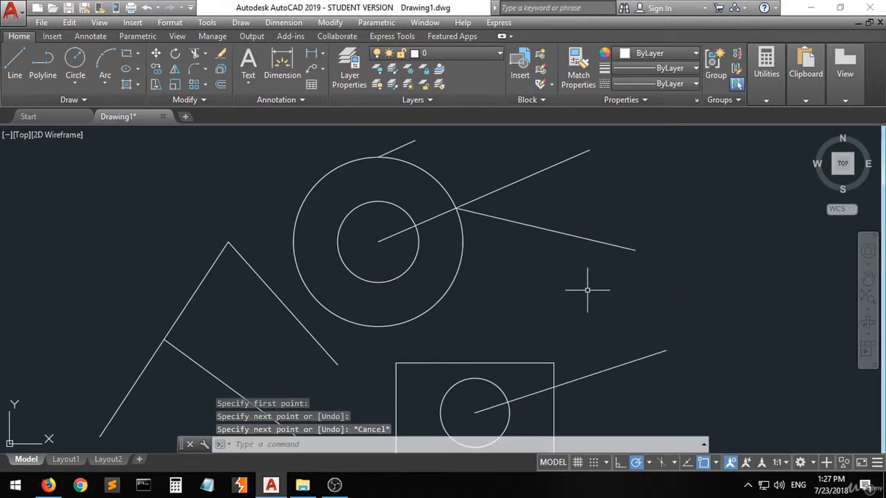
Enable the Extension snap and draw a line continuing the sloping line from its free end in the same direction
{"action": "left_click", "coordinate": [715, 463]}
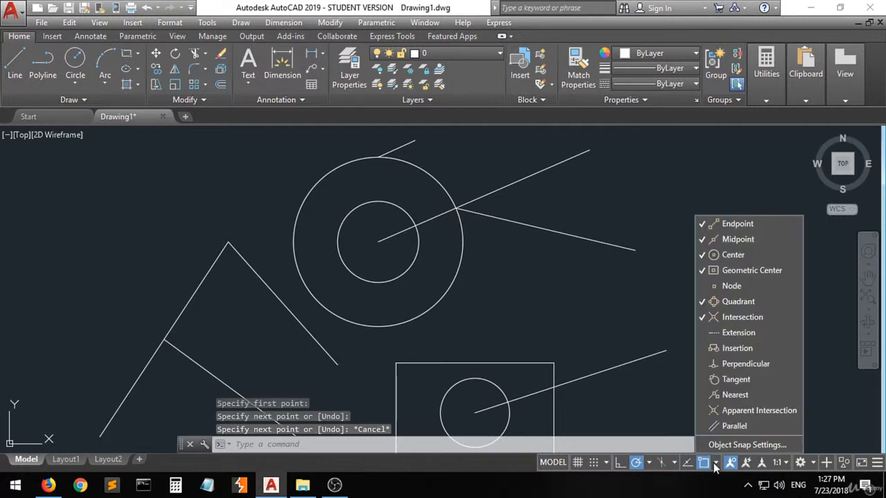
{"action": "left_click", "coordinate": [751, 335]}
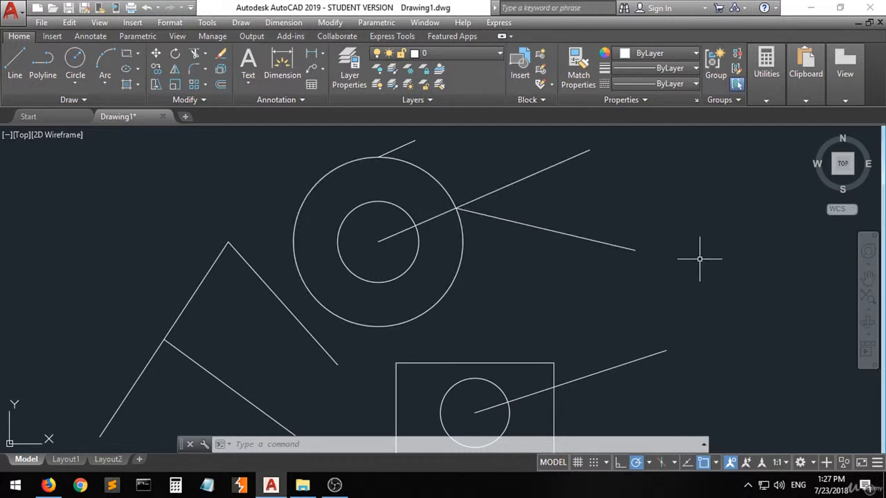
{"action": "left_click", "coordinate": [14, 62]}
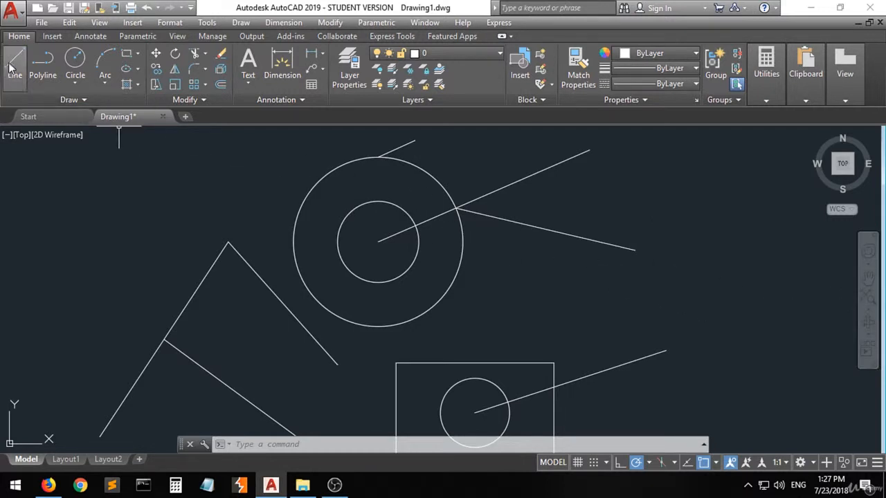
{"action": "left_click", "coordinate": [635, 250]}
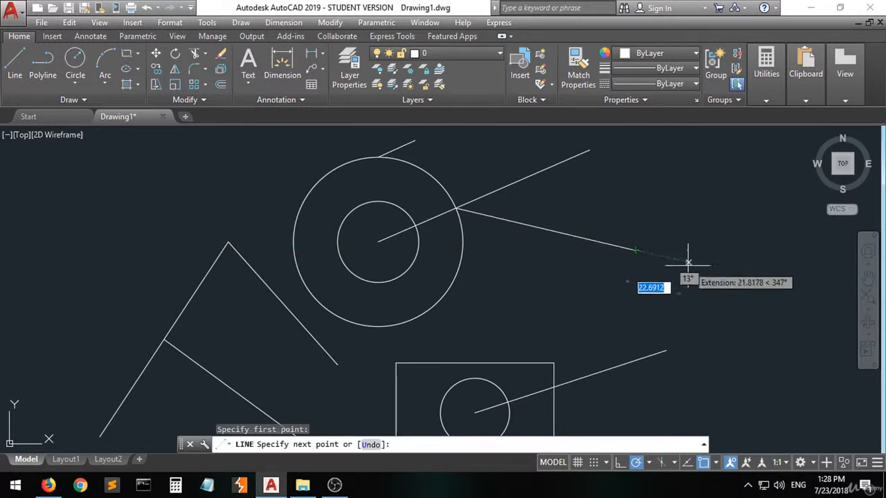
{"action": "left_click", "coordinate": [800, 289]}
{"action": "key", "text": "Return"}
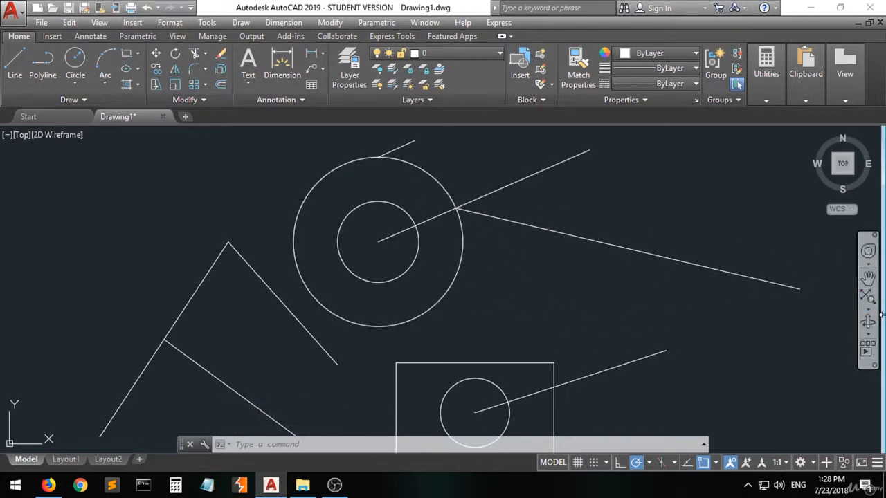
Disable the Geometric Center and Quadrant object snaps, leaving Endpoint, Midpoint, Center, Intersection and Extension on
{"action": "left_click", "coordinate": [715, 463]}
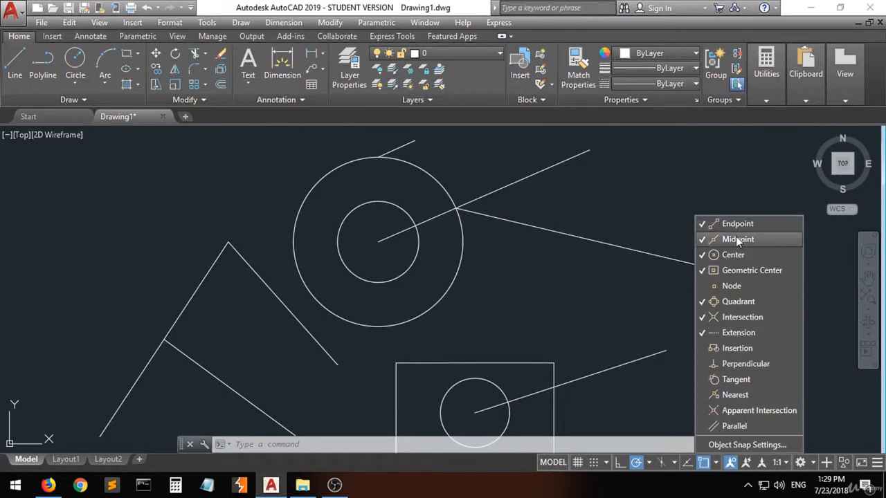
{"action": "left_click", "coordinate": [736, 271]}
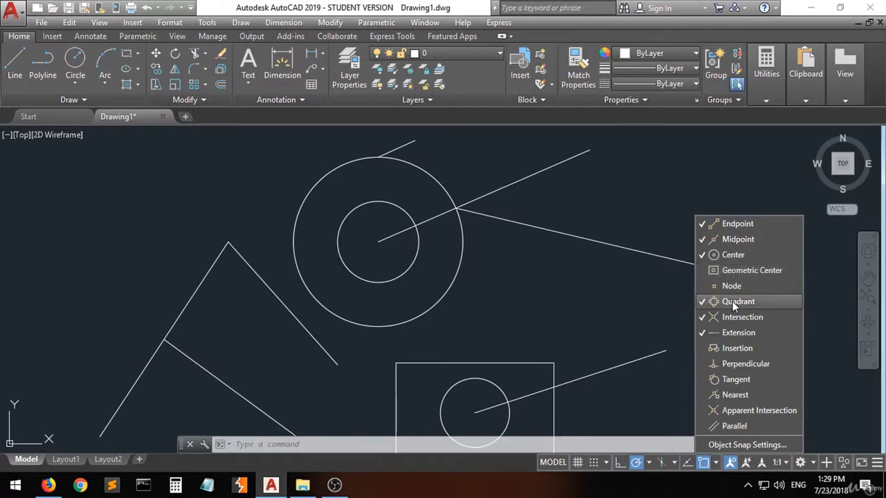
{"action": "left_click", "coordinate": [732, 301]}
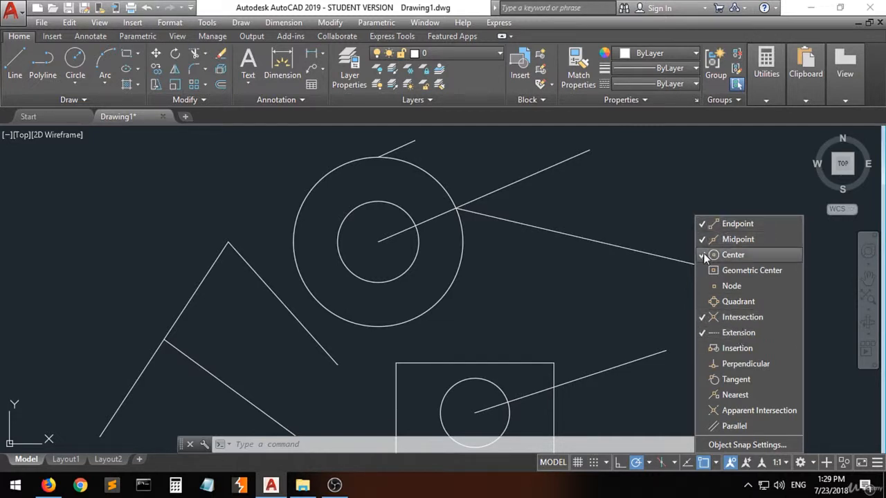
{"action": "left_click", "coordinate": [702, 334]}
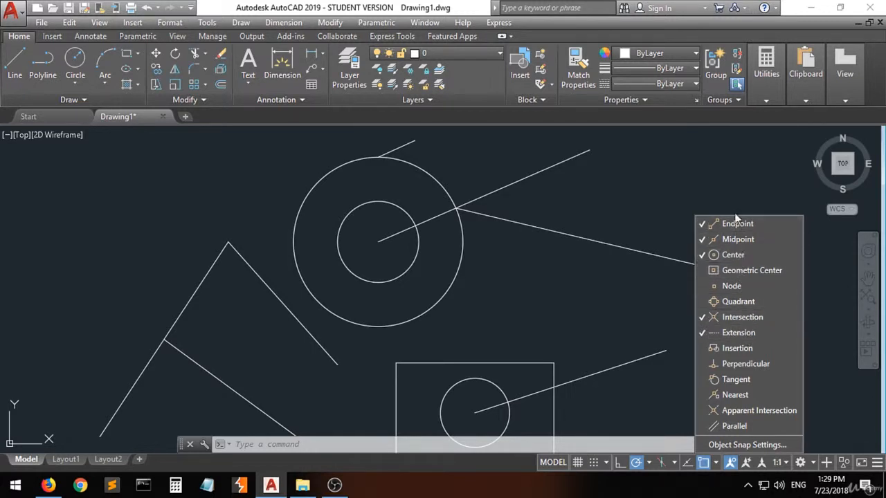
{"action": "left_click", "coordinate": [715, 466]}
{"action": "scroll", "coordinate": [500, 275], "scroll_direction": "down", "scroll_amount": 2}
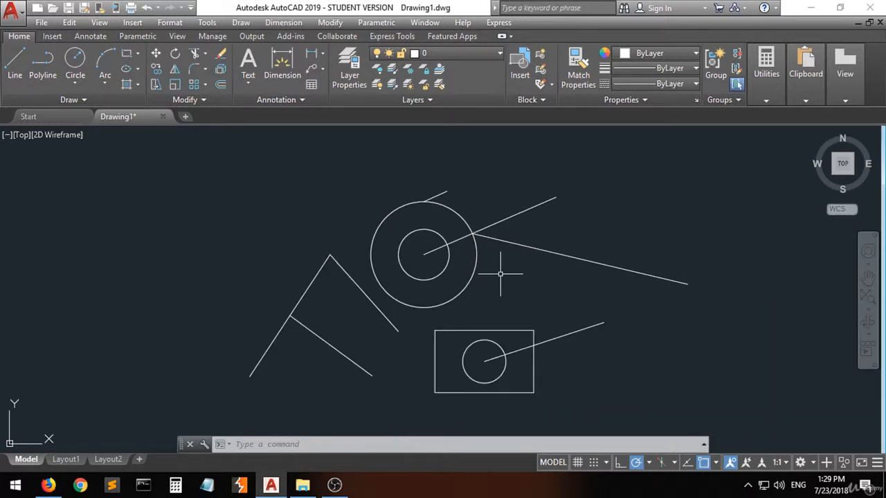